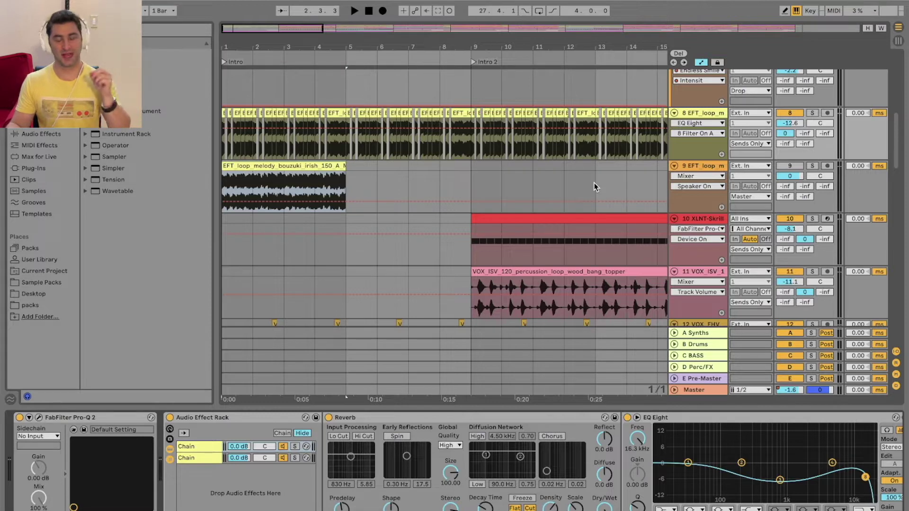
Step: Zoom out the arrangement and play through it from bar 9 and bar 25
drag(516, 49, 325, 40)
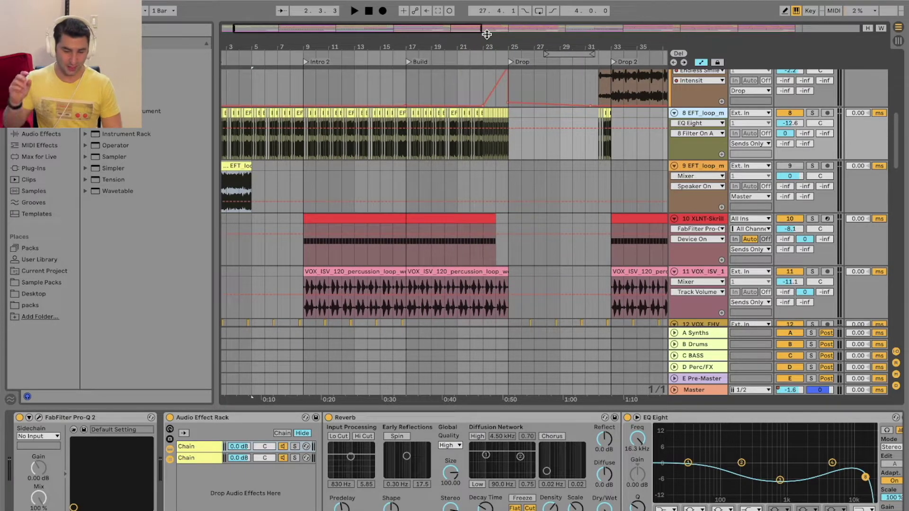
key(space)
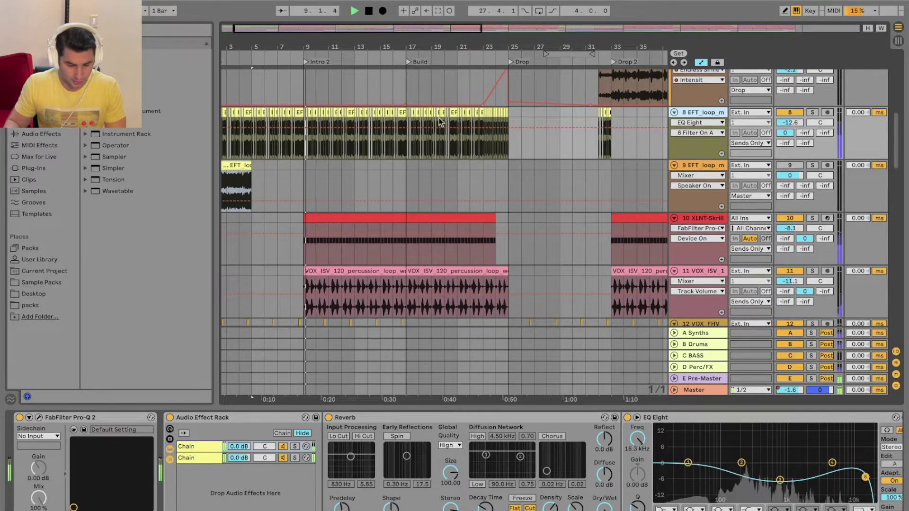
scroll(544, 172, down, 5)
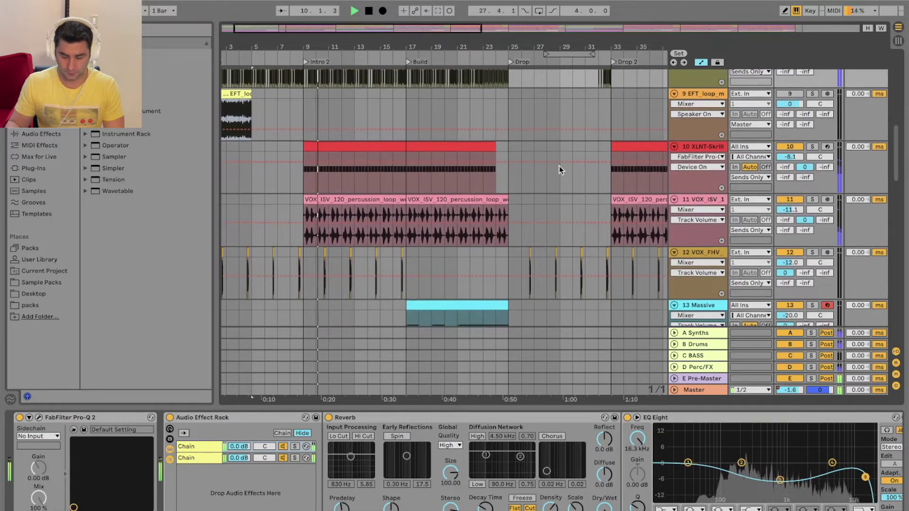
scroll(559, 165, up, 5)
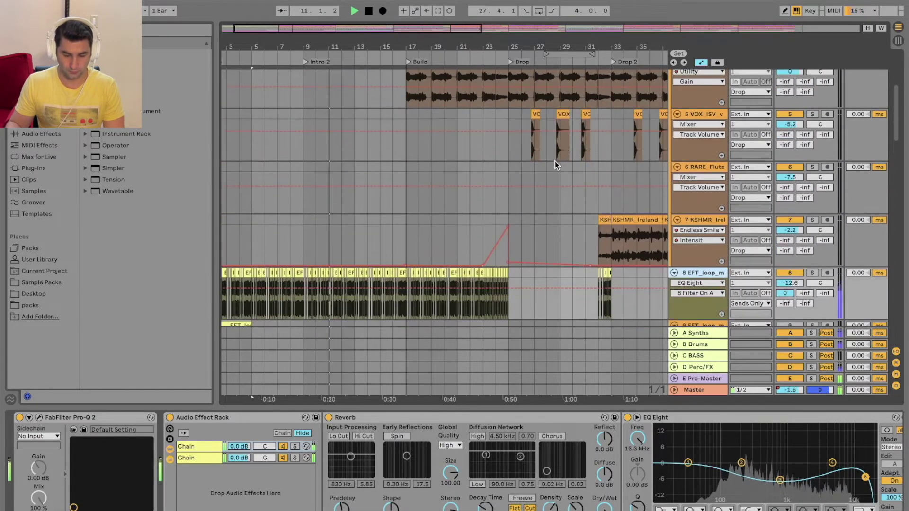
click(505, 53)
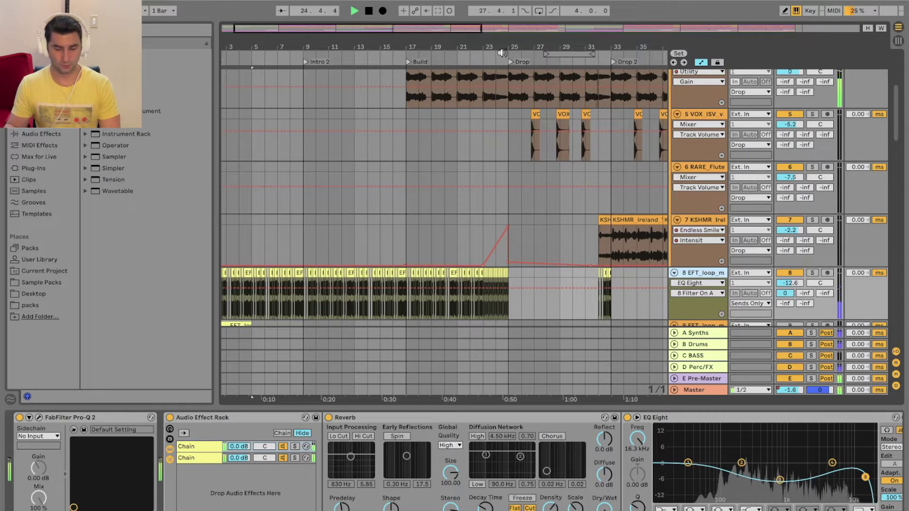
drag(528, 50, 600, 42)
scroll(614, 121, down, 2)
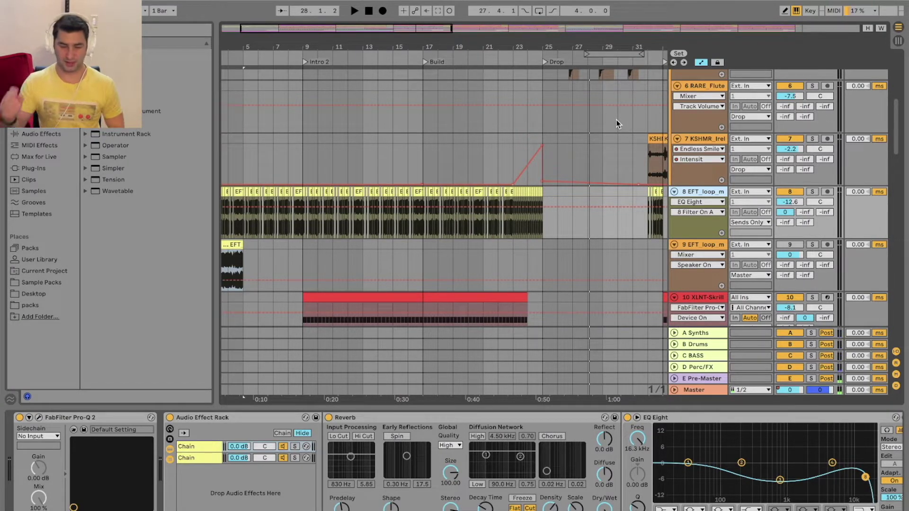
scroll(601, 136, down, 1)
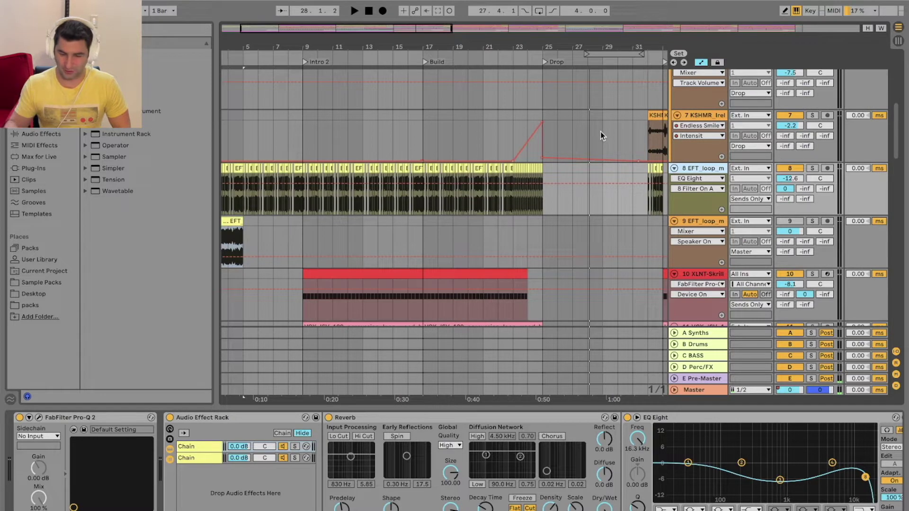
drag(382, 47, 225, 44)
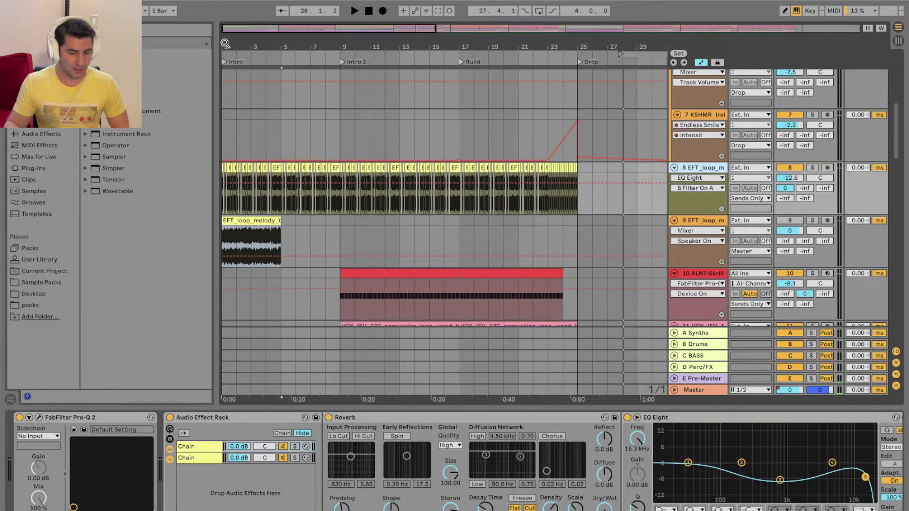
scroll(225, 43, up, 5)
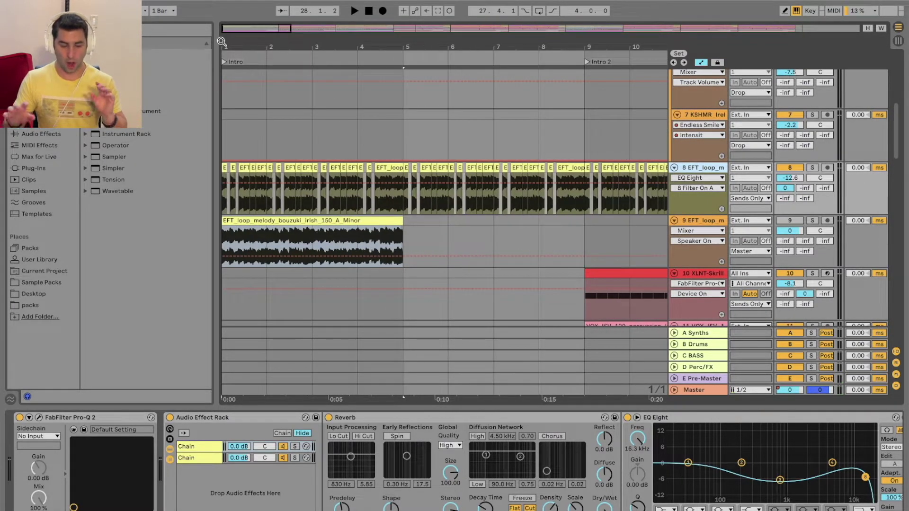
Step: Solo the bouzouki loop on track 9 and listen to it
click(812, 221)
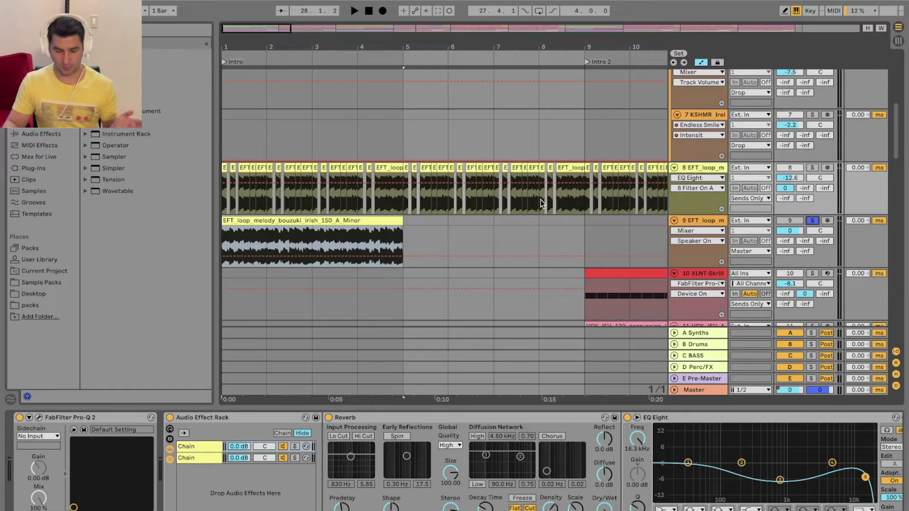
key(space)
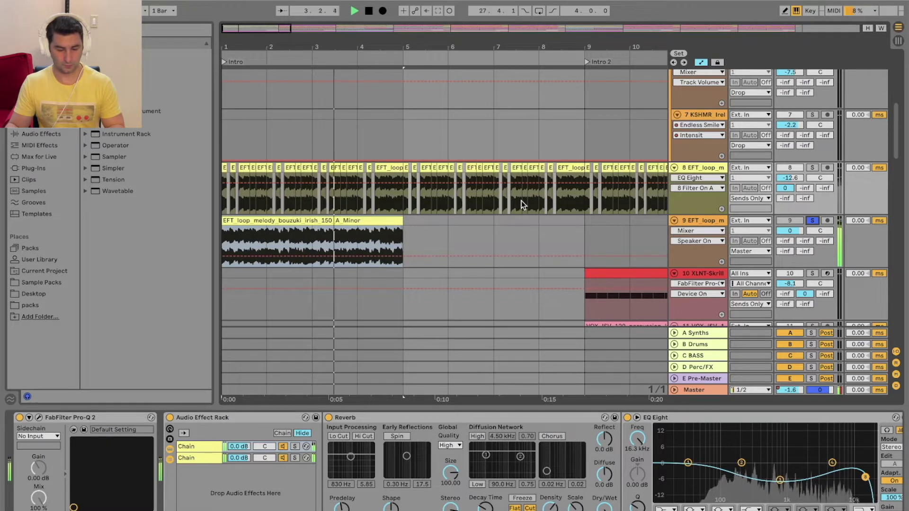
key(space)
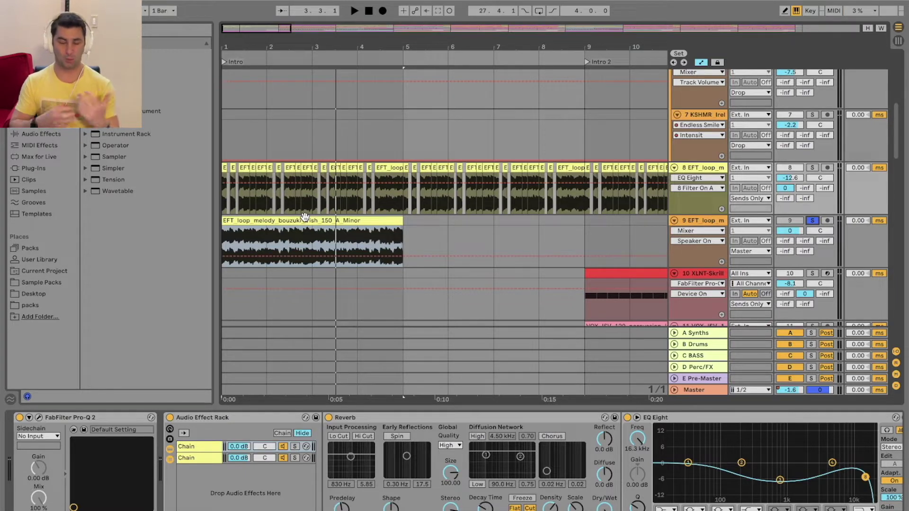
Step: Solo track 8 instead of track 9 and play its EFT loop
click(713, 177)
click(717, 171)
click(719, 170)
click(812, 168)
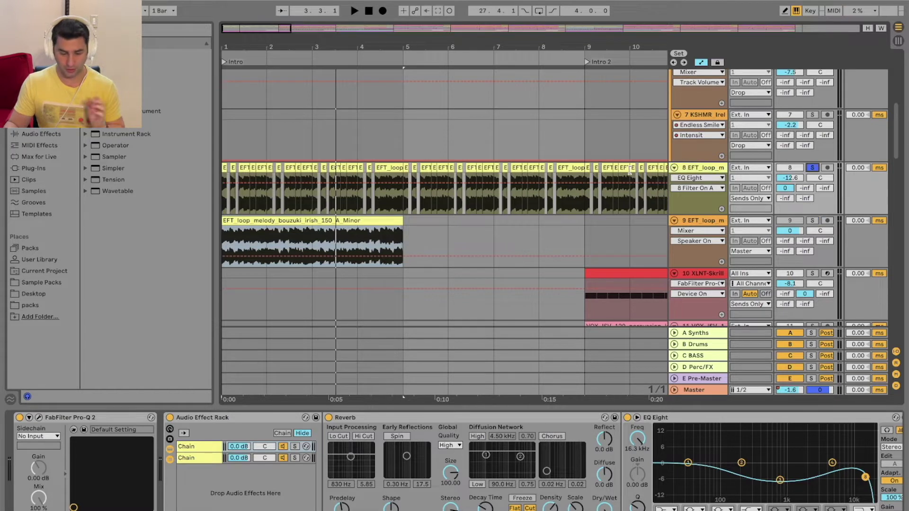
key(space)
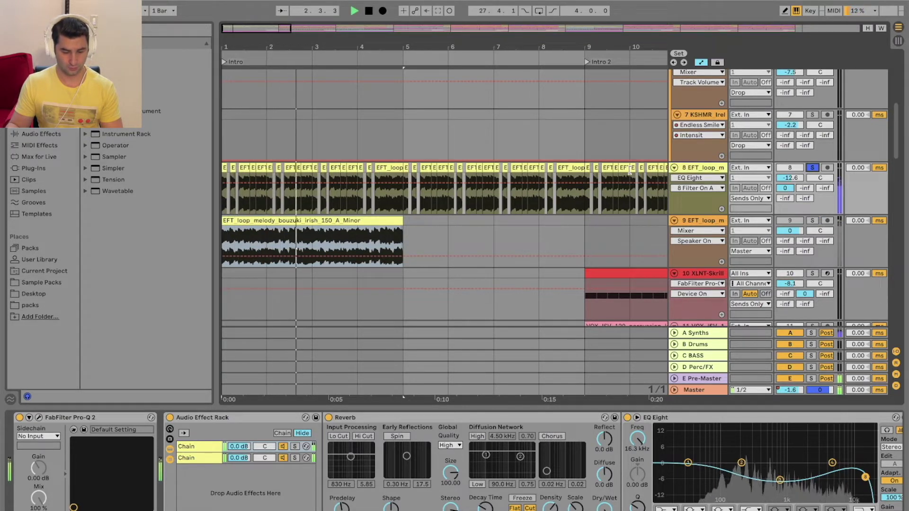
key(space)
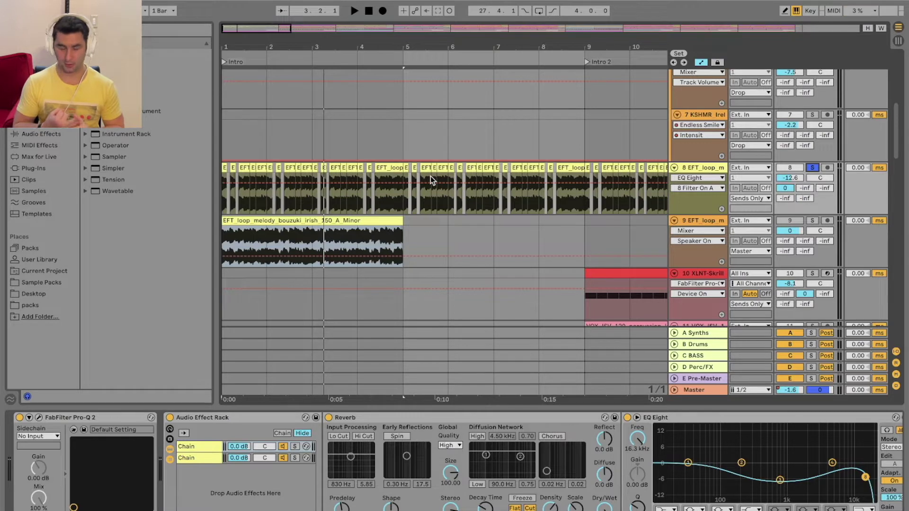
Step: Move the bouzouki clip to bar 2, solo track 9, and trim its start to bar 3
drag(309, 221, 354, 221)
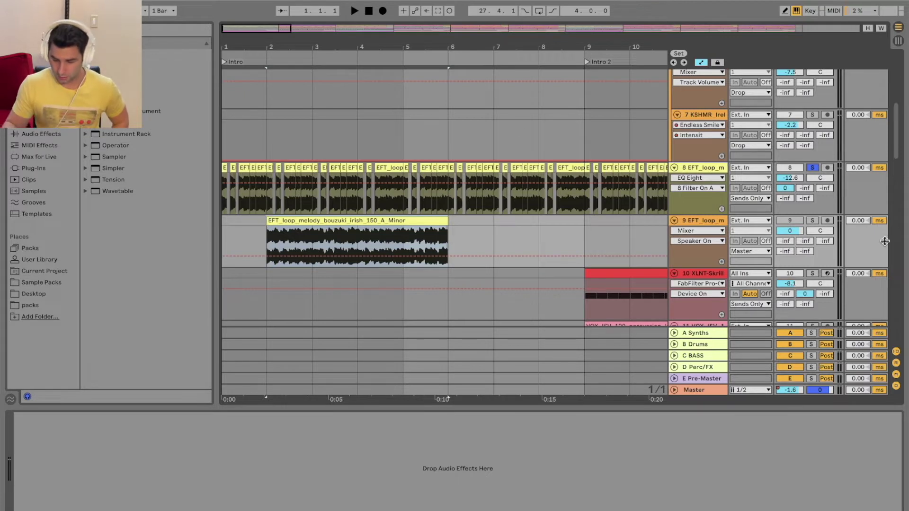
click(811, 221)
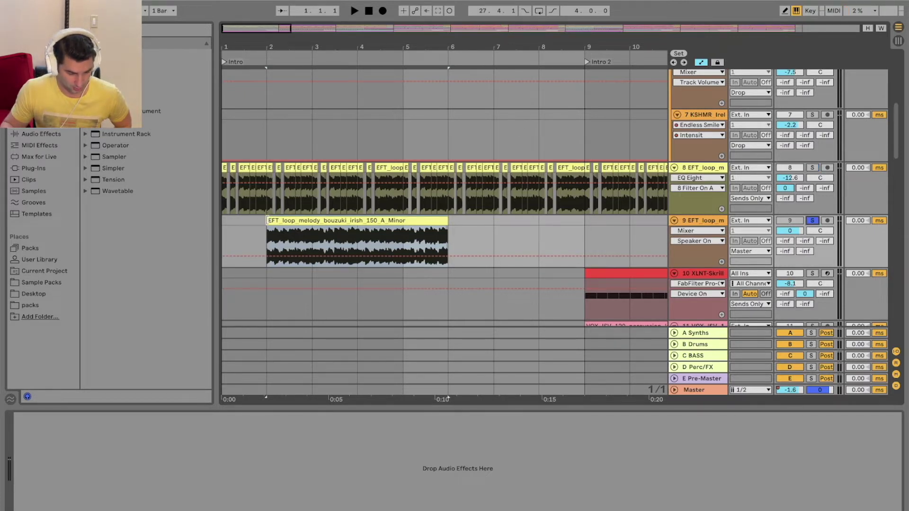
drag(267, 221, 312, 221)
click(305, 57)
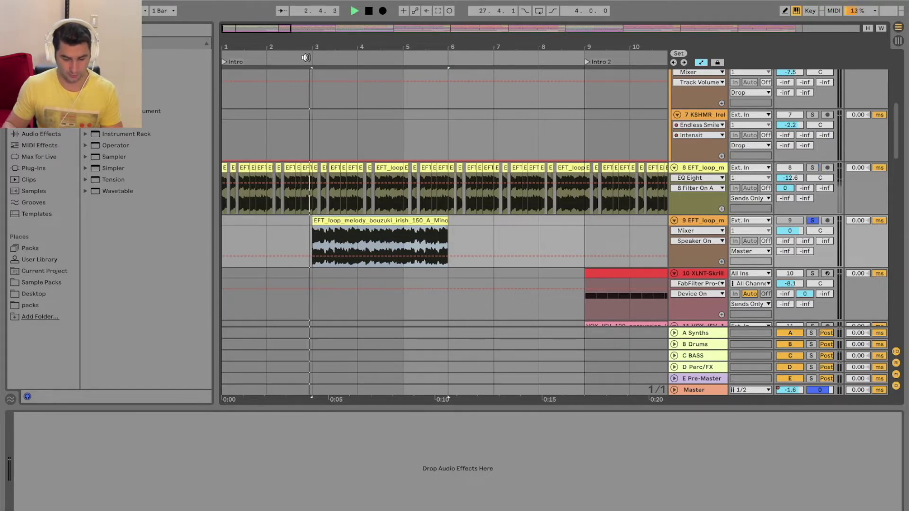
key(space)
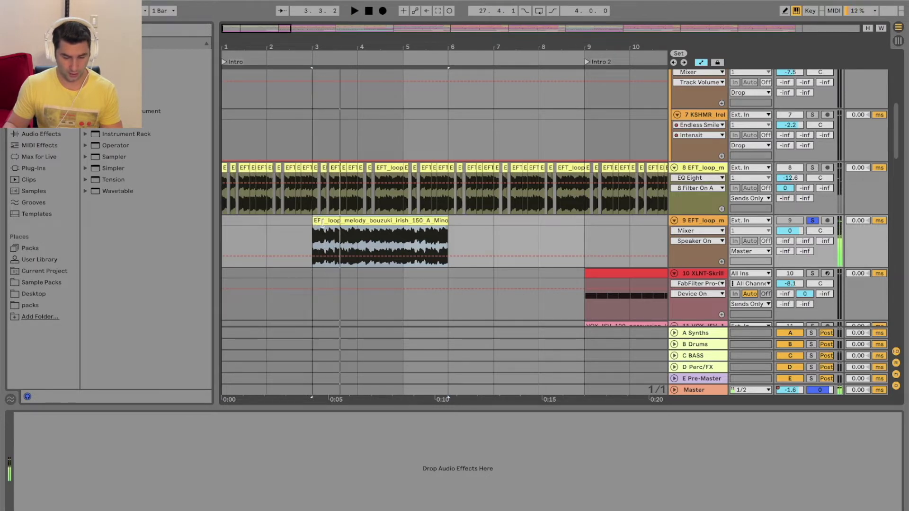
Step: Trim the clip to start at bar 4 and end at bar 6, with a 1/8 fixed grid
drag(322, 224, 356, 223)
right_click(310, 224)
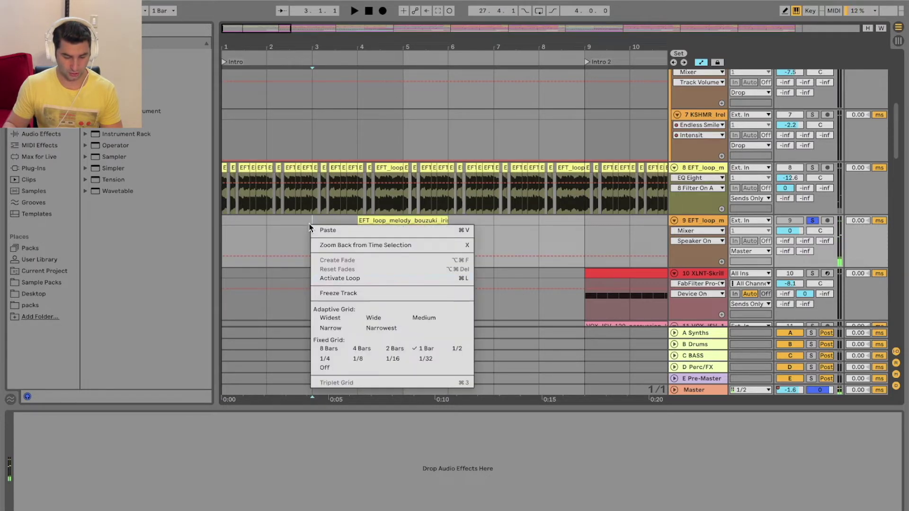
click(363, 359)
drag(364, 49, 357, 91)
mouse_move(347, 230)
mouse_down()
mouse_move(433, 231)
mouse_move(348, 231)
mouse_up()
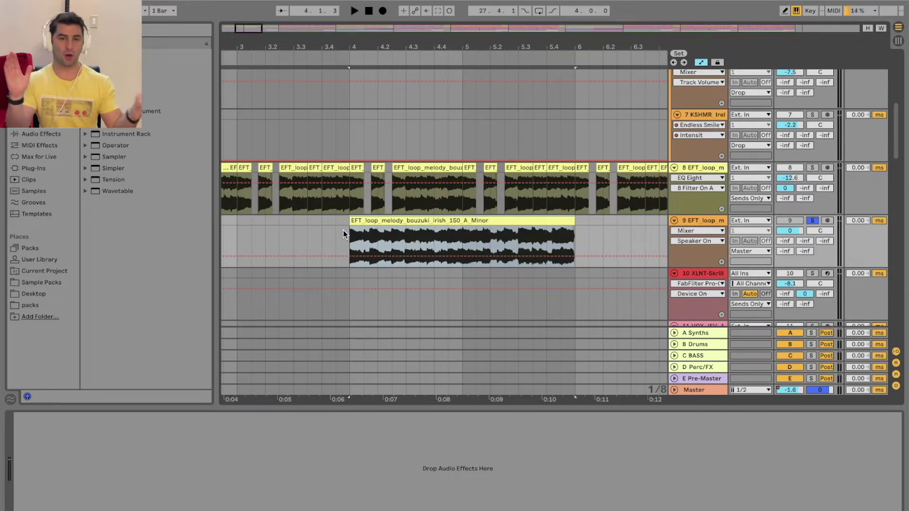
key(space)
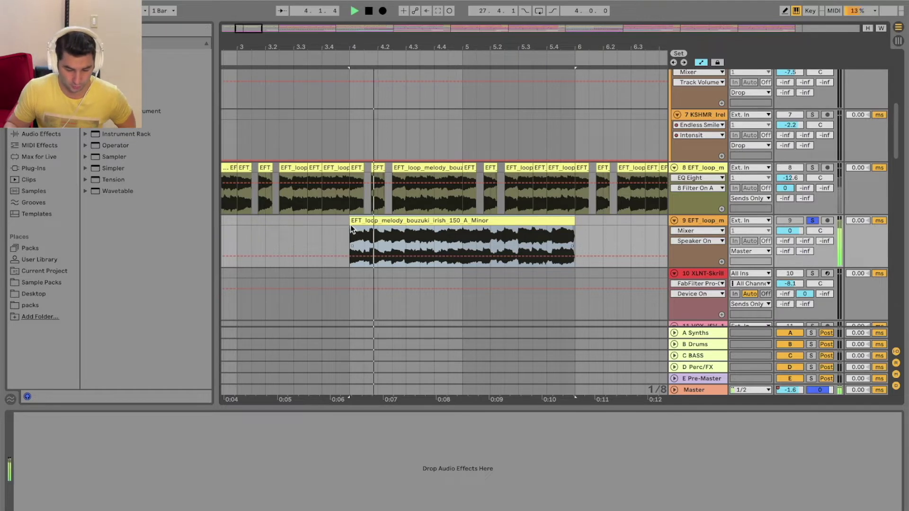
key(space)
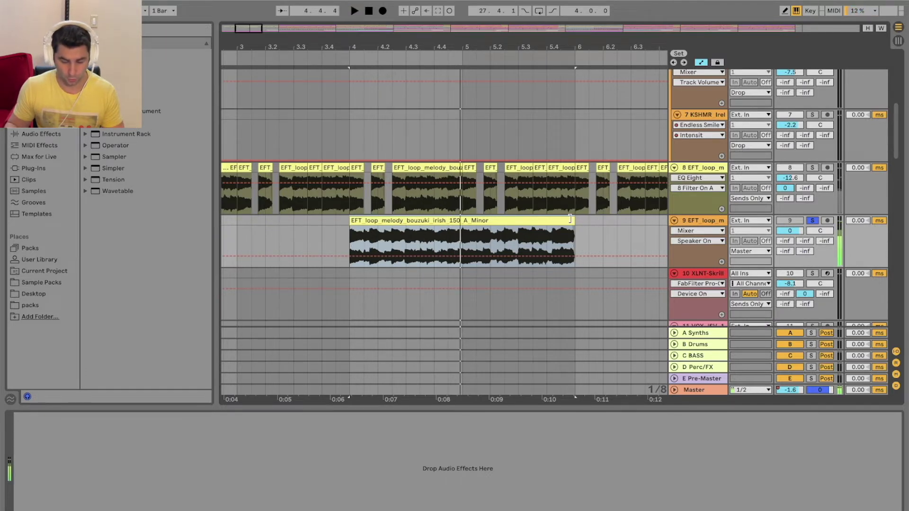
mouse_move(570, 219)
mouse_down()
mouse_move(460, 220)
mouse_move(572, 220)
mouse_up()
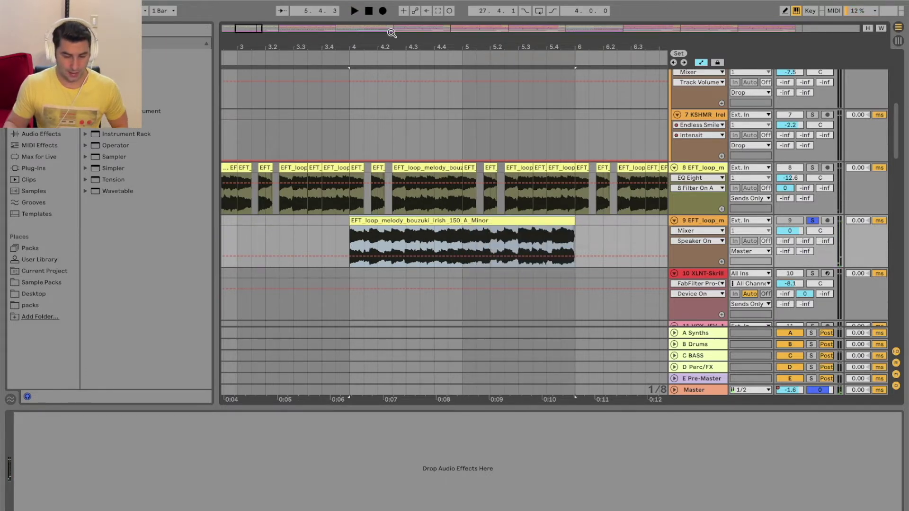
drag(391, 33, 391, 10)
Step: Extend the bouzouki clip back to bar 2 and audition it from bar 2 and 2.3
drag(386, 221, 274, 230)
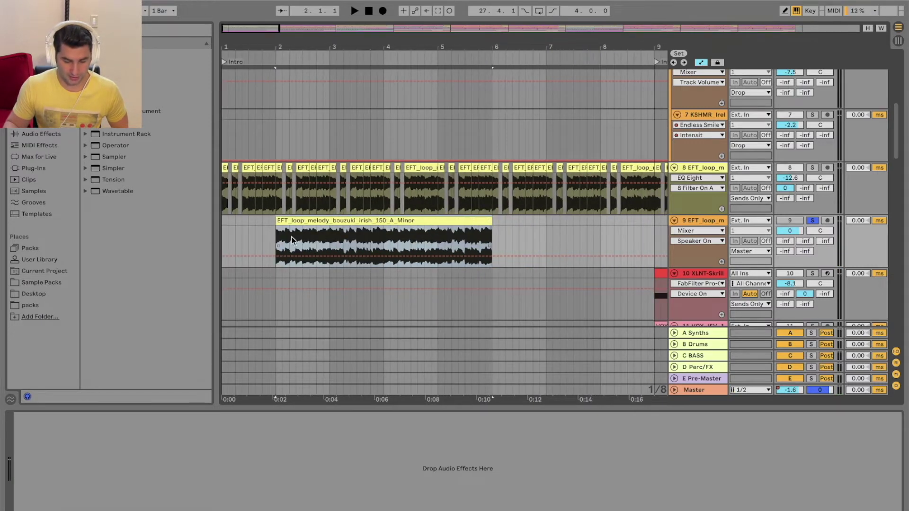
click(293, 237)
click(356, 244)
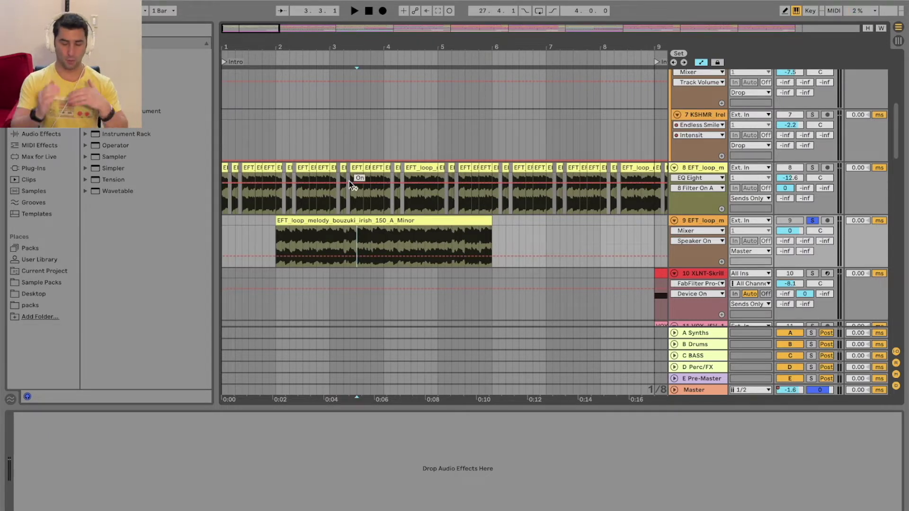
click(272, 242)
key(space)
drag(282, 47, 282, 80)
key(space)
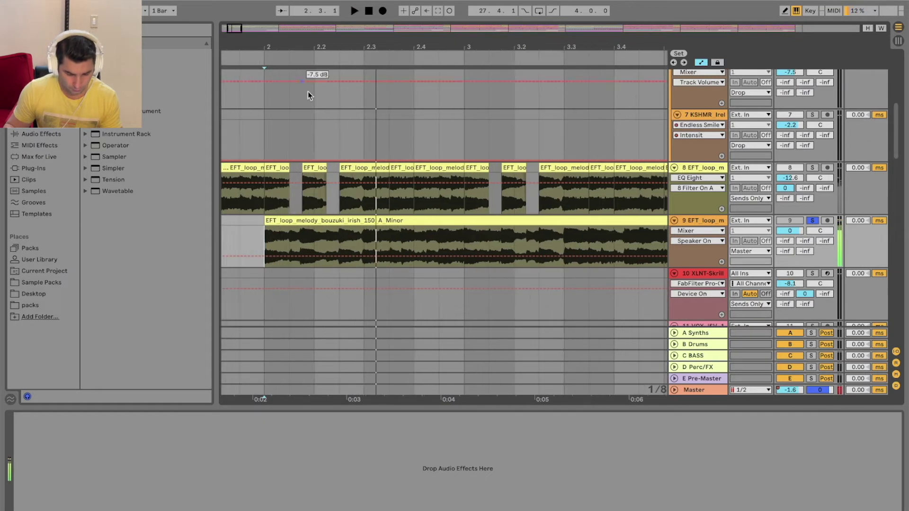
click(363, 235)
key(space)
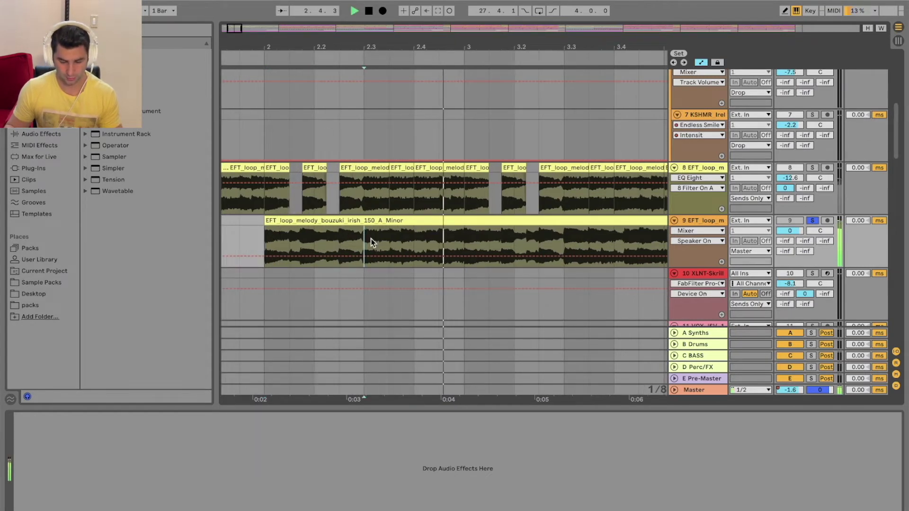
key(space)
Step: Select the clip region from 2.3 to bar 3 and paste it after the long clip
mouse_move(366, 237)
mouse_down()
mouse_move(372, 220)
mouse_move(454, 219)
mouse_up()
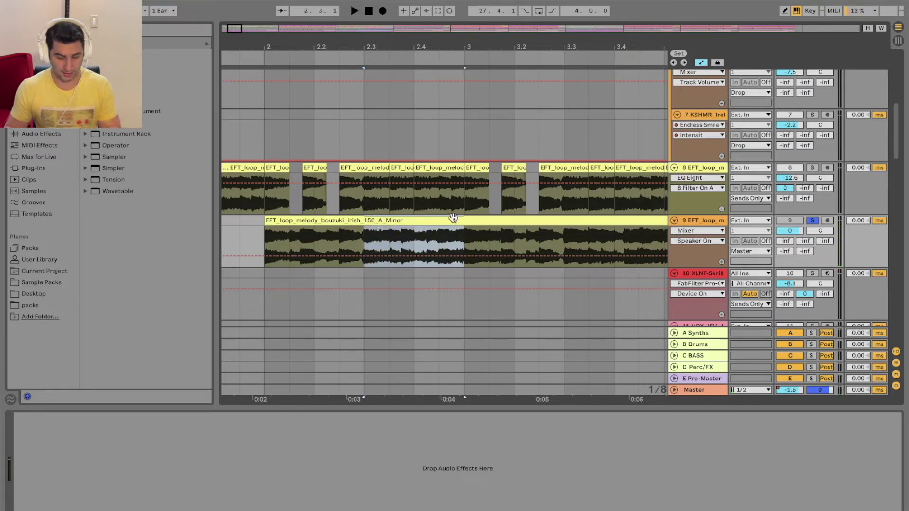
drag(451, 44, 293, 28)
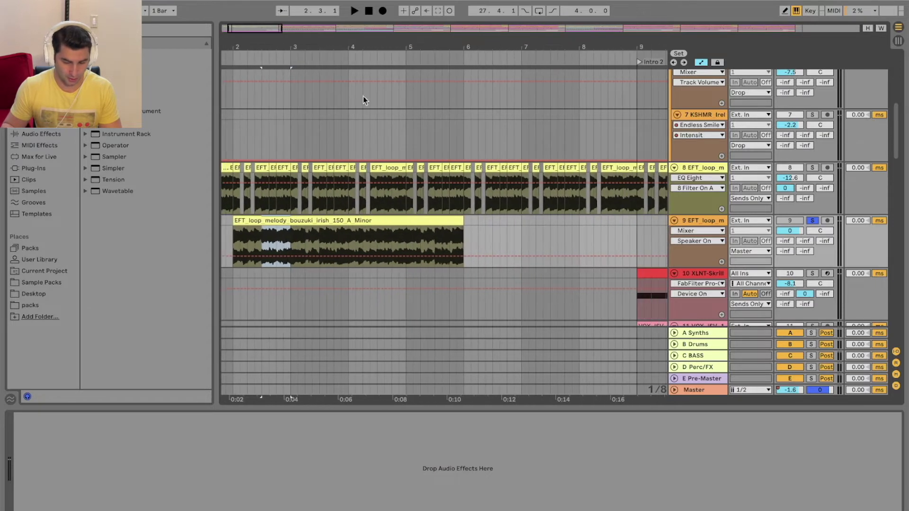
click(487, 232)
key(ctrl+v)
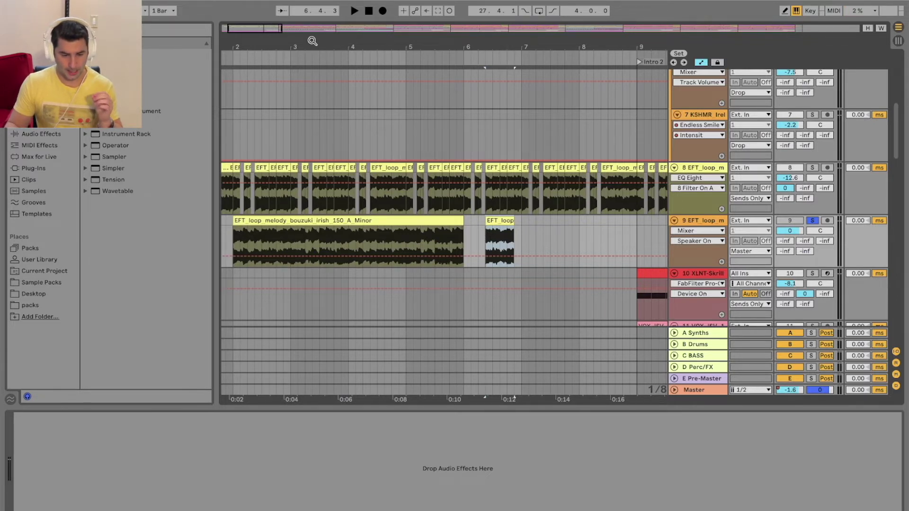
drag(312, 40, 362, 39)
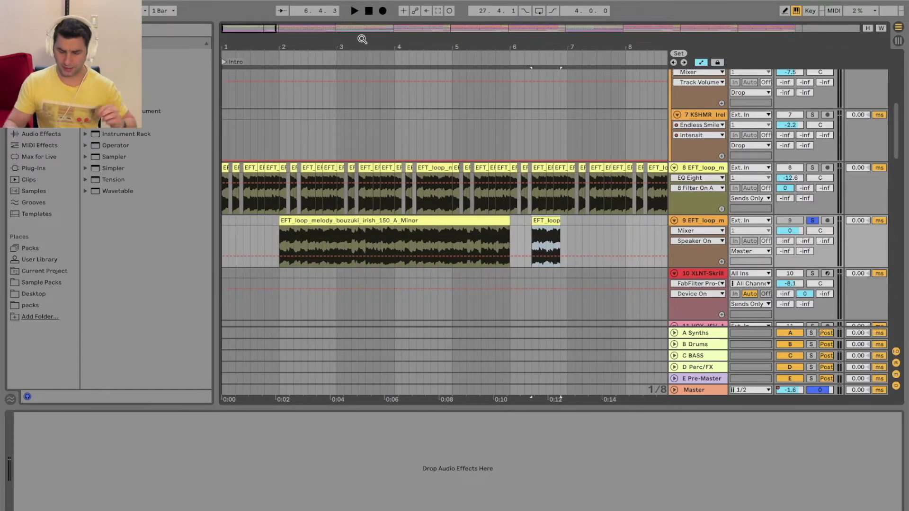
Step: Move the long bouzouki clip to bar 1 and the short slice to bar 6
drag(344, 220, 283, 230)
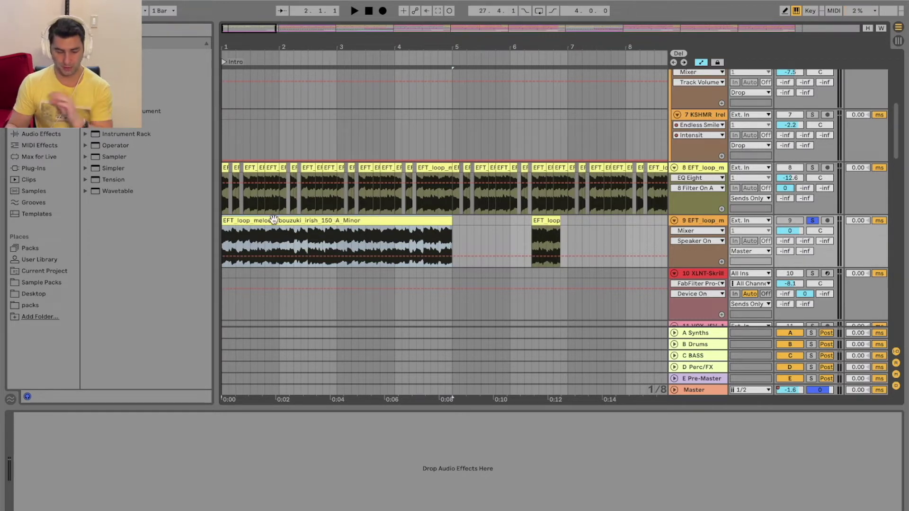
drag(223, 221, 249, 221)
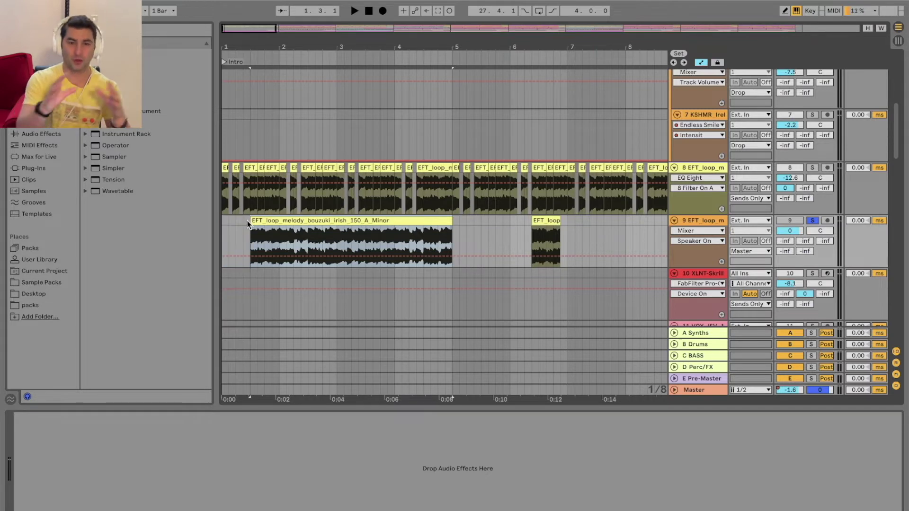
key(ctrl+z)
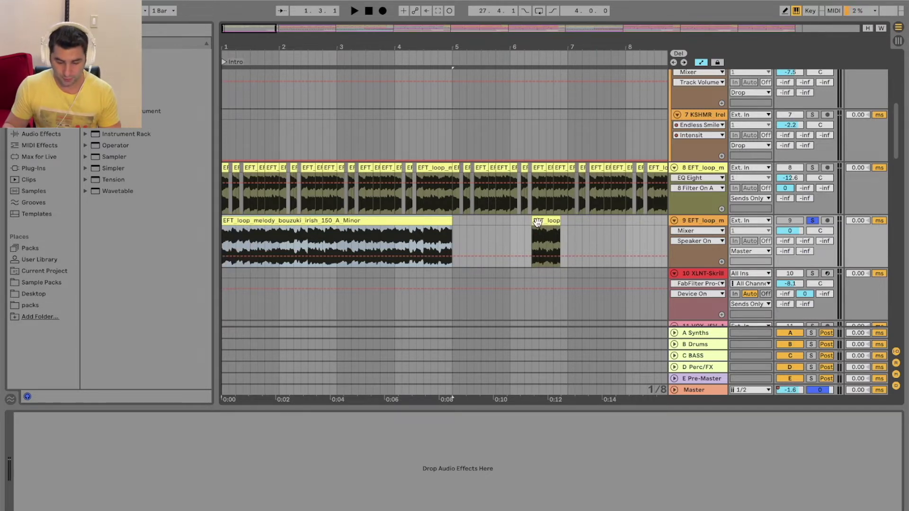
drag(548, 37, 537, 144)
drag(532, 216, 484, 217)
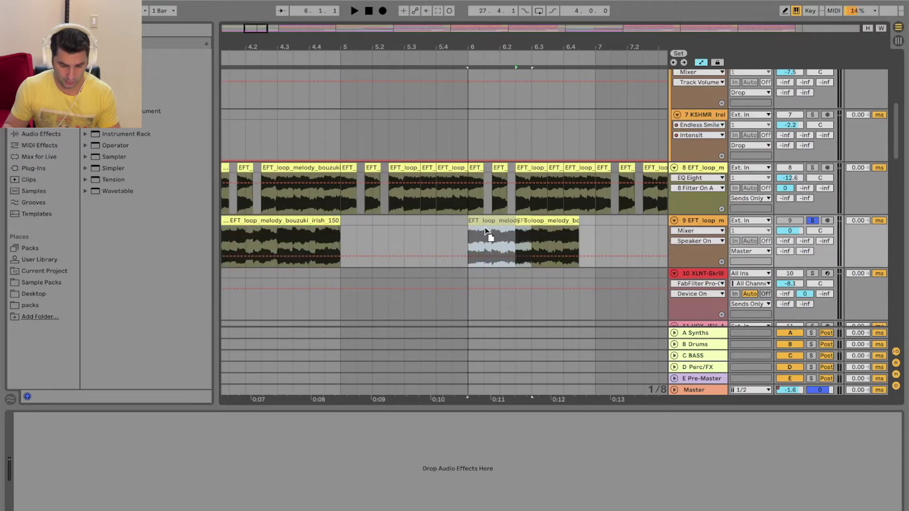
click(466, 227)
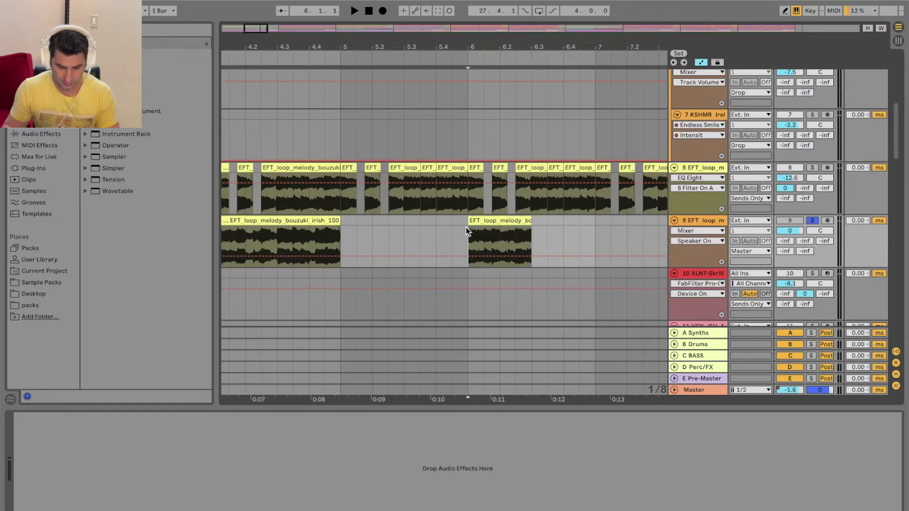
key(space)
key(space)
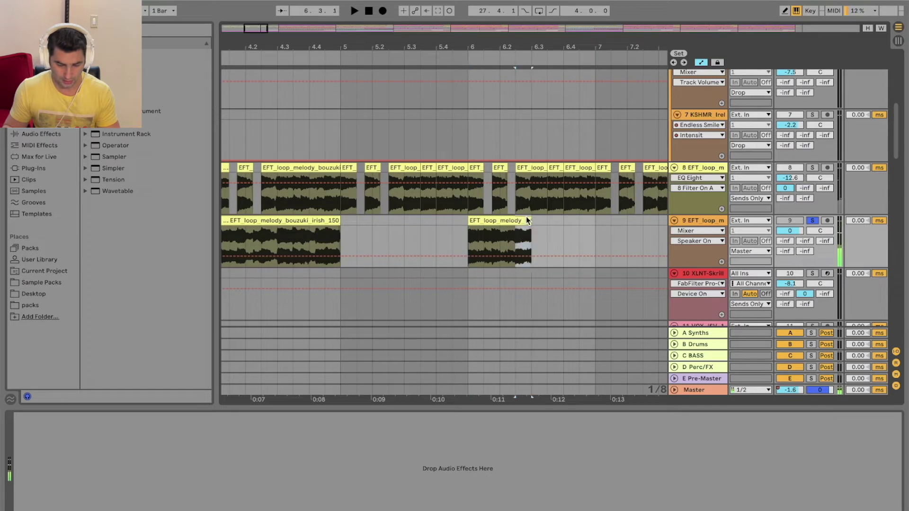
Step: Split the slice at 6.4 and rearrange the pieces, auditioning from bar 6
click(560, 225)
key(ctrl+v)
drag(569, 221, 491, 239)
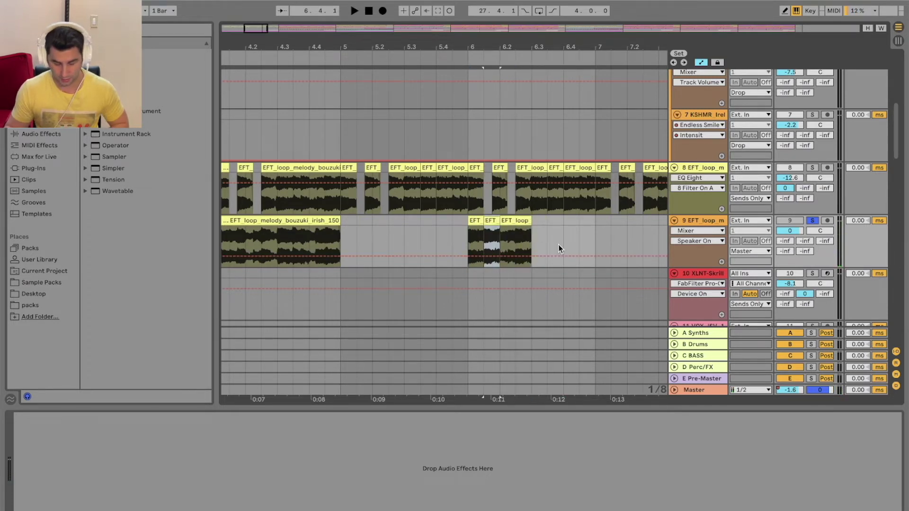
key(Right)
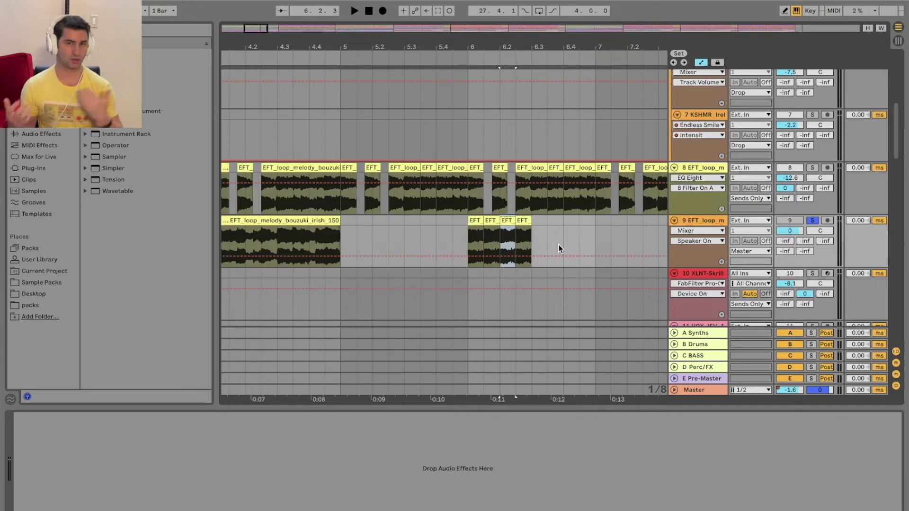
click(470, 235)
key(space)
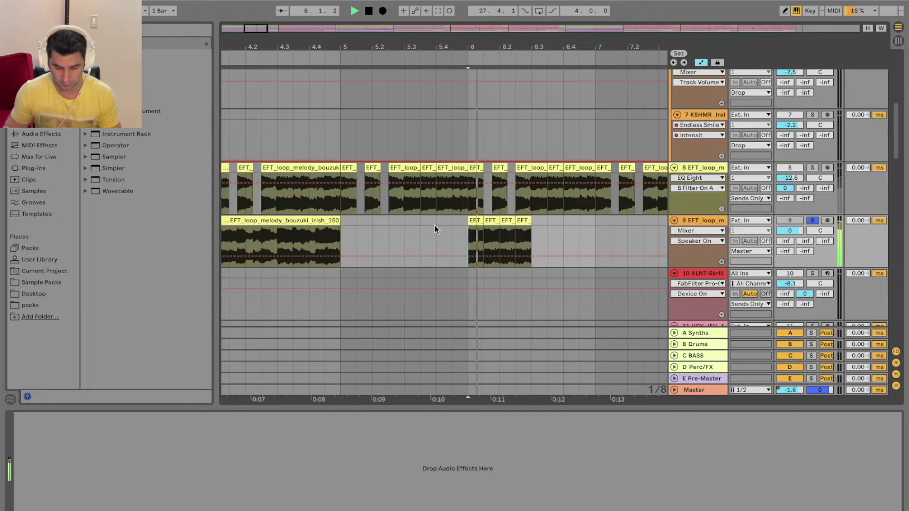
key(space)
key(space)
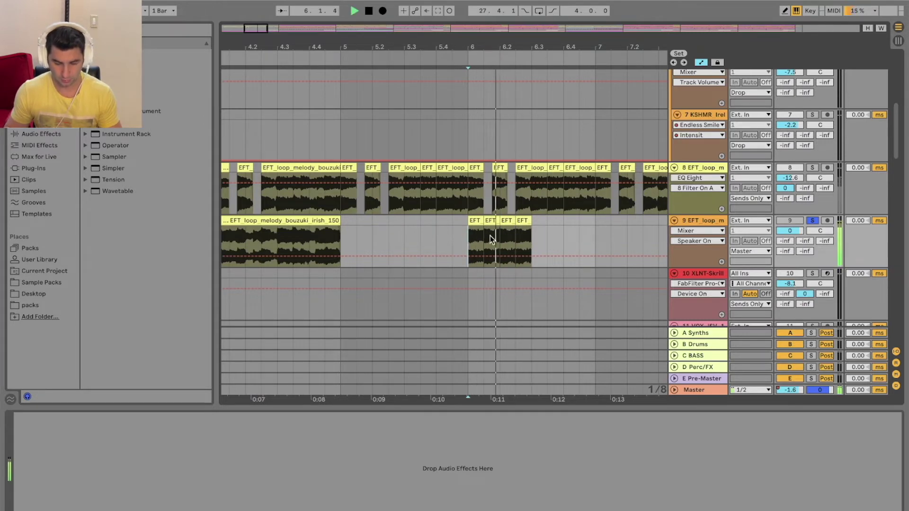
key(space)
Step: Duplicate the last slice right after itself with Ctrl+D and play the run from bar 6
double_click(523, 221)
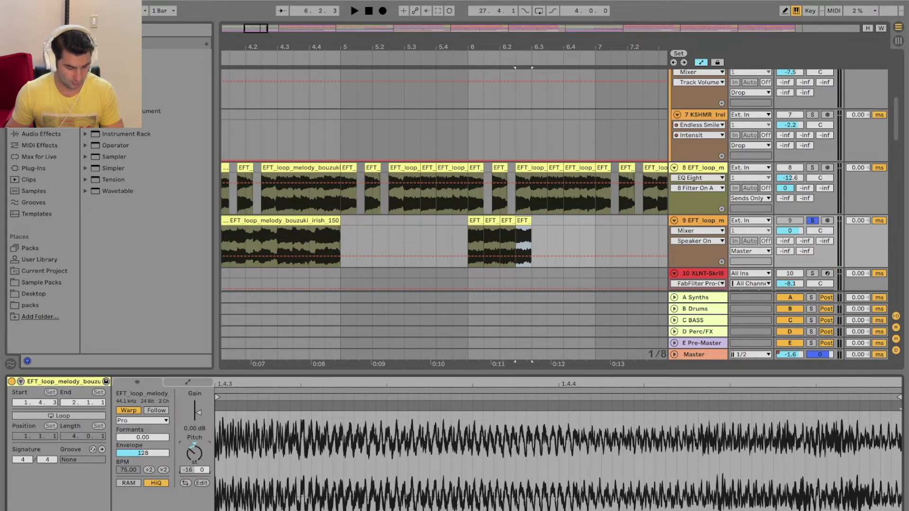
click(523, 220)
key(ctrl+d)
click(457, 248)
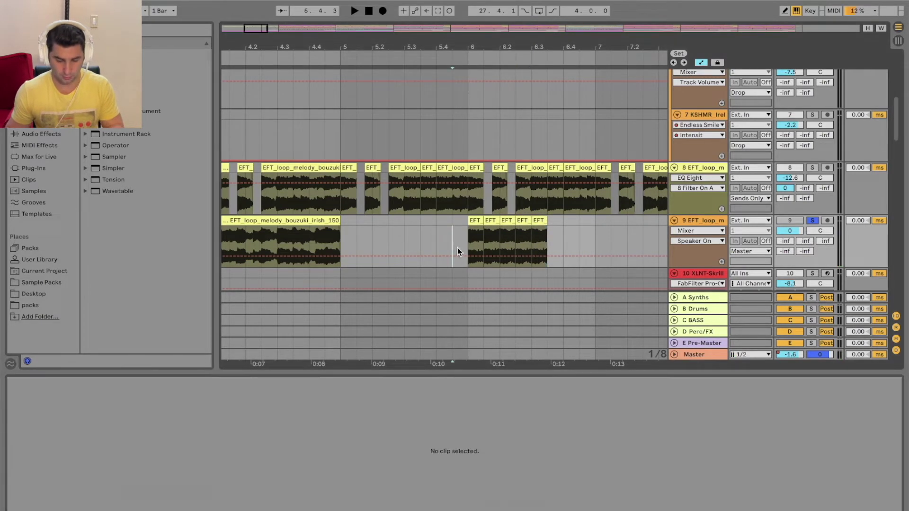
click(468, 244)
key(space)
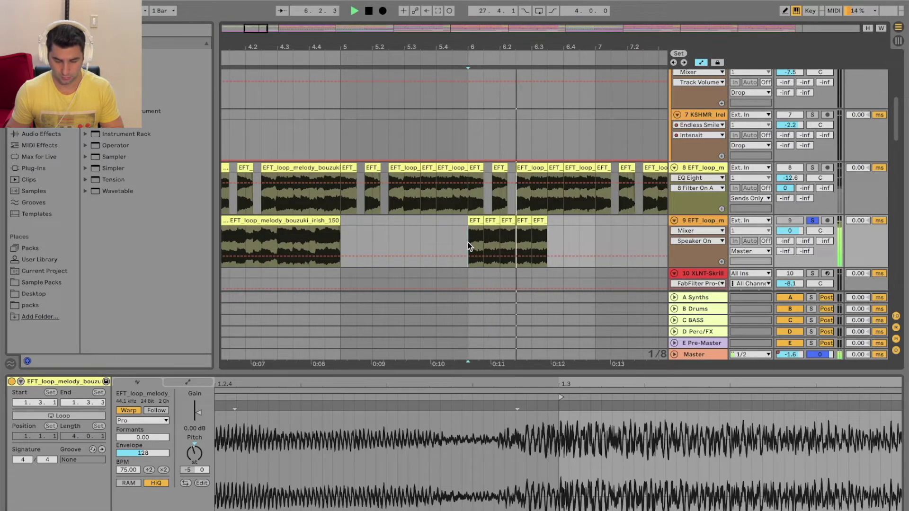
key(space)
Step: Delete the extra last slice, leaving four back-to-back slices from bar 6
click(539, 221)
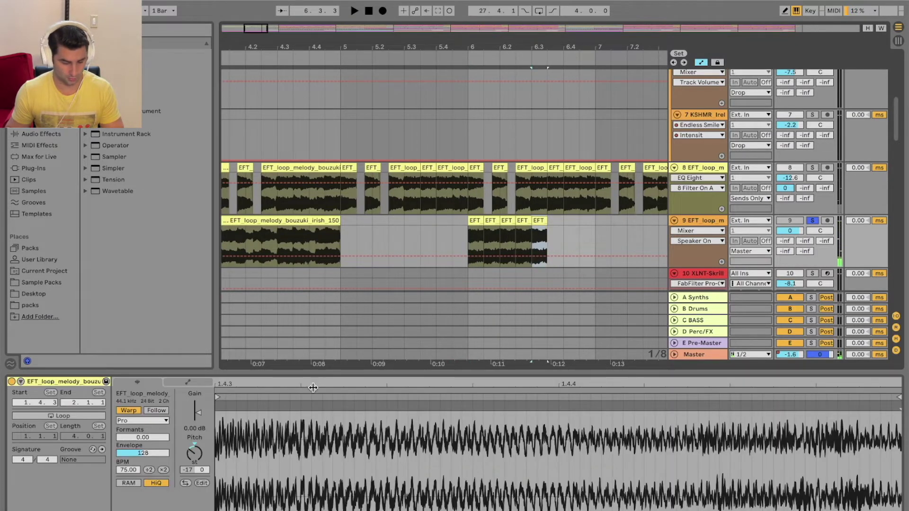
key(Delete)
click(512, 222)
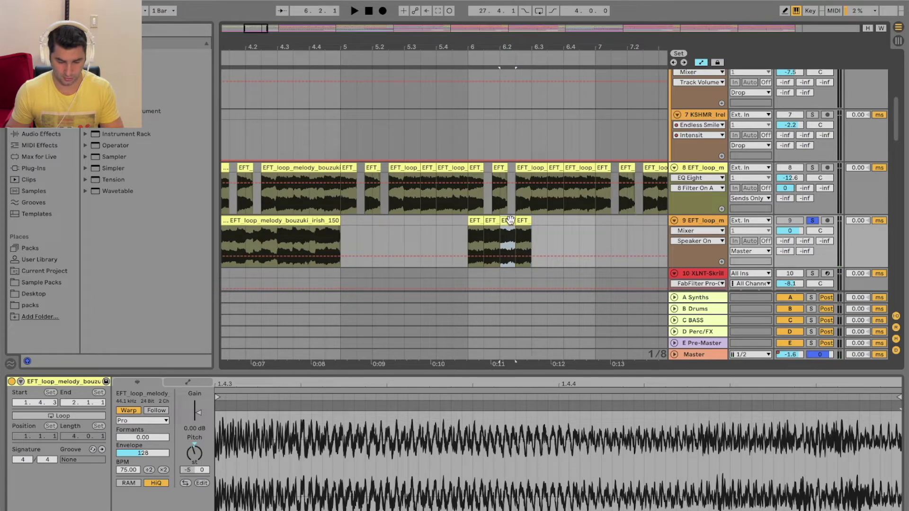
key(ctrl+z)
click(463, 231)
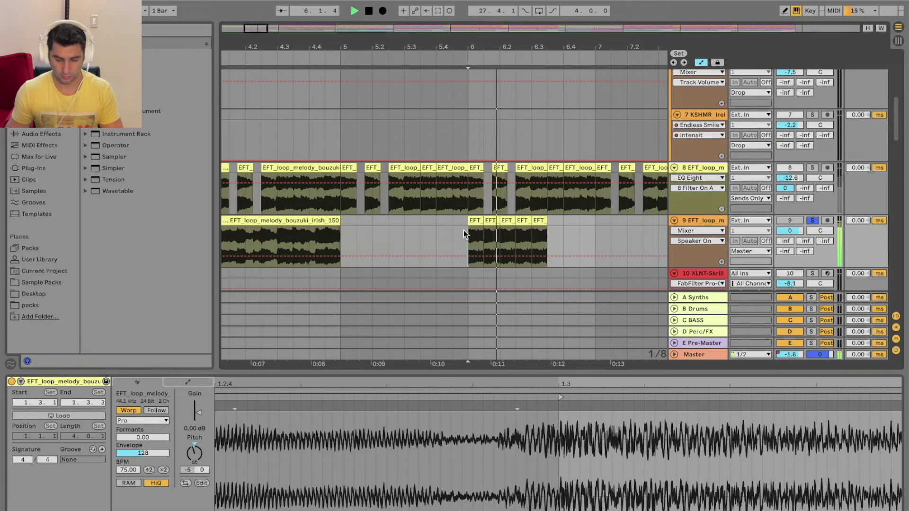
key(space)
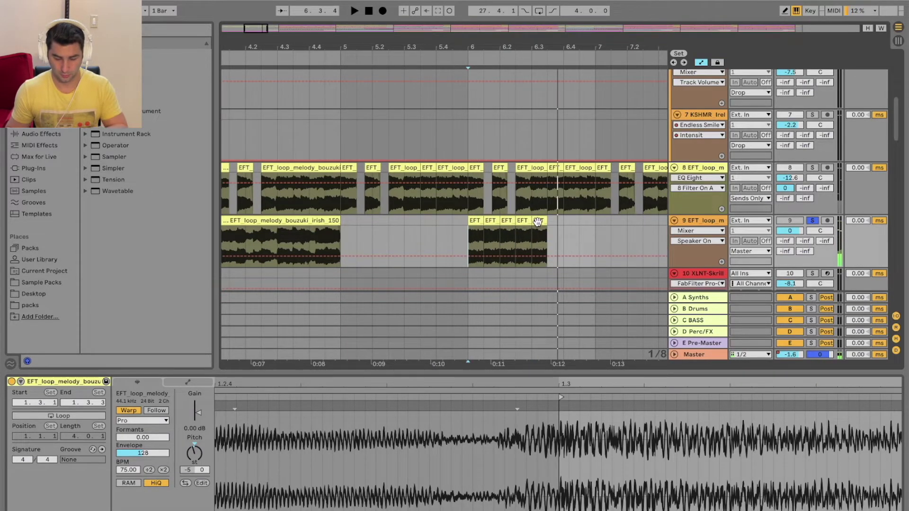
key(Delete)
Step: Set the grid to 1/16, shorten the last slice, and duplicate it
drag(521, 50, 587, 230)
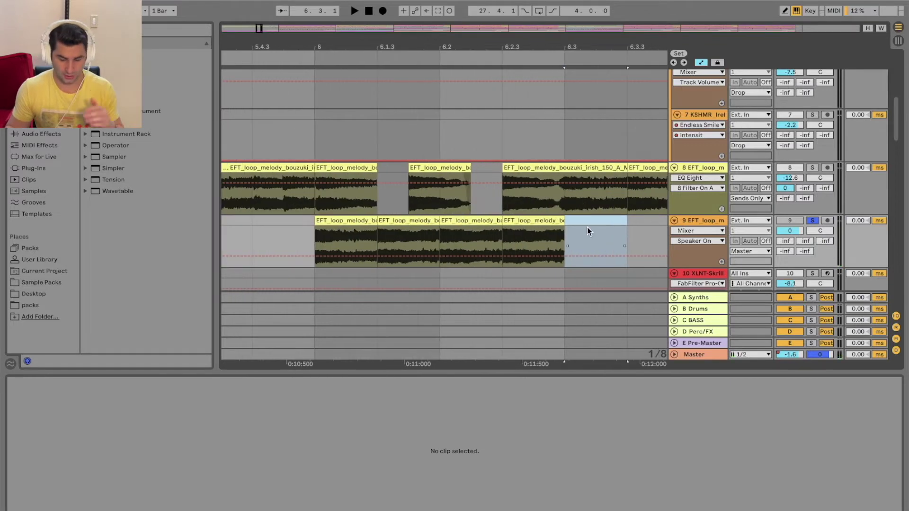
click(586, 224)
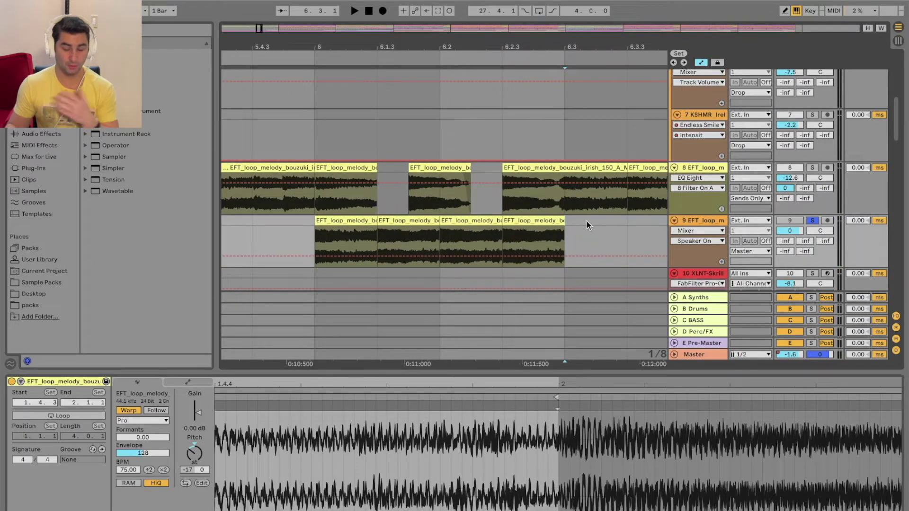
right_click(586, 224)
click(669, 438)
drag(564, 230, 528, 219)
click(538, 223)
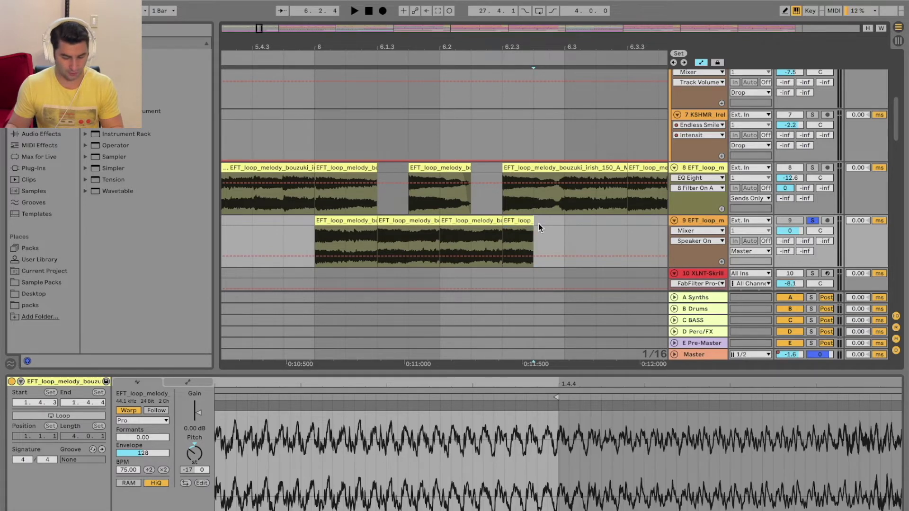
key(super+v)
Step: Copy the 4.4.4–5 range of the long clip and paste it at 6.3.3 and 6.4
drag(548, 47, 525, 28)
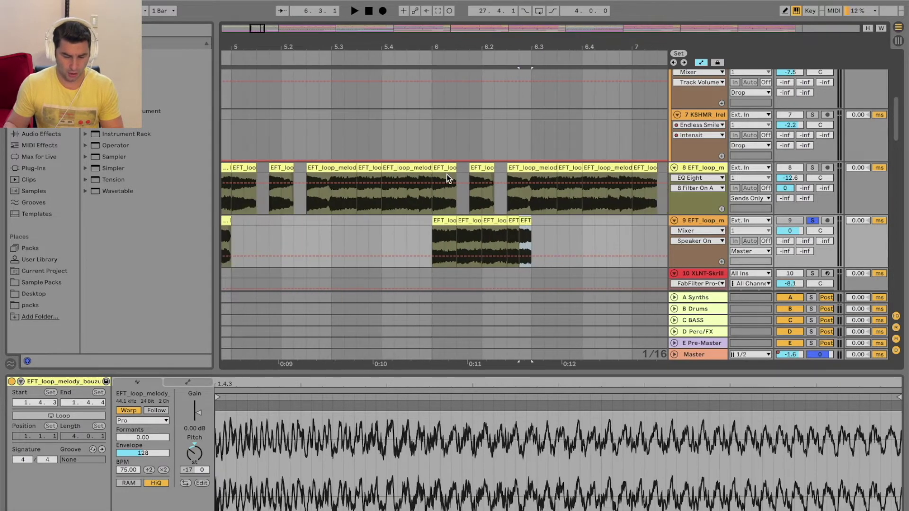
drag(382, 67, 475, 61)
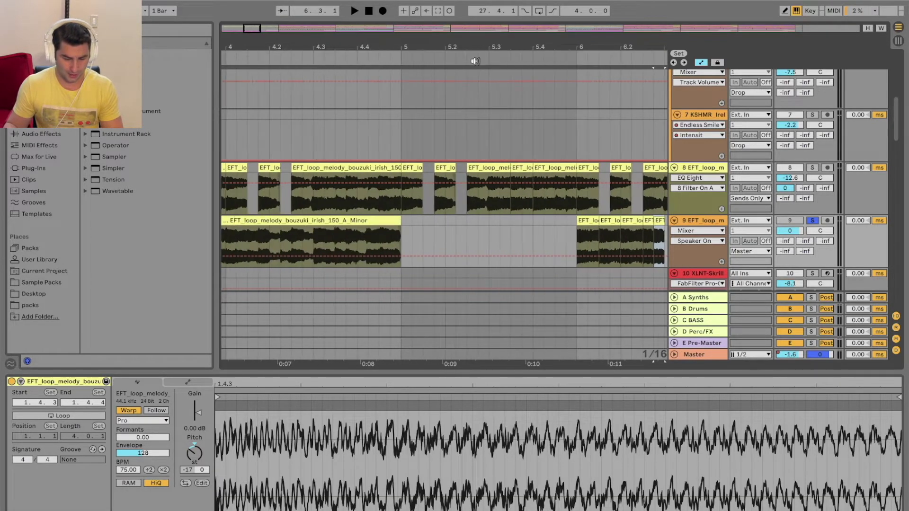
click(311, 65)
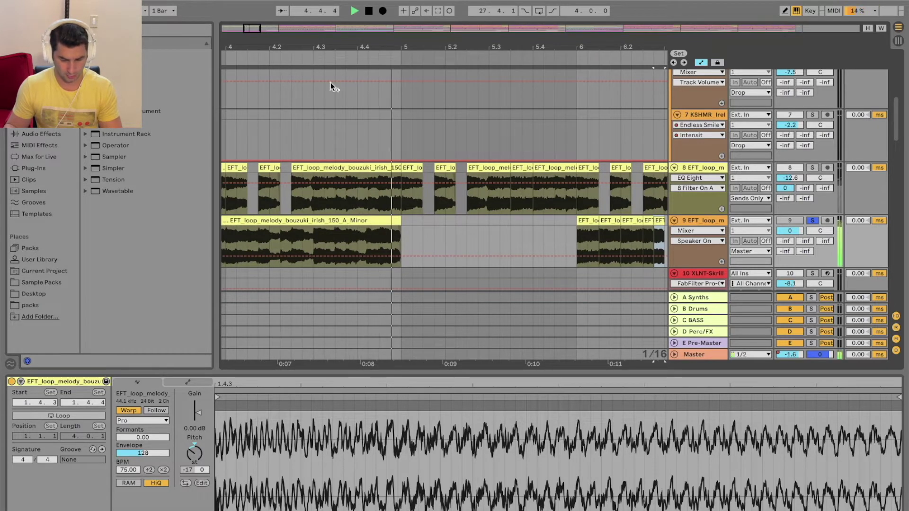
key(space)
drag(387, 250, 403, 251)
drag(523, 49, 391, 50)
click(541, 223)
key(super+v)
click(569, 220)
key(super+v)
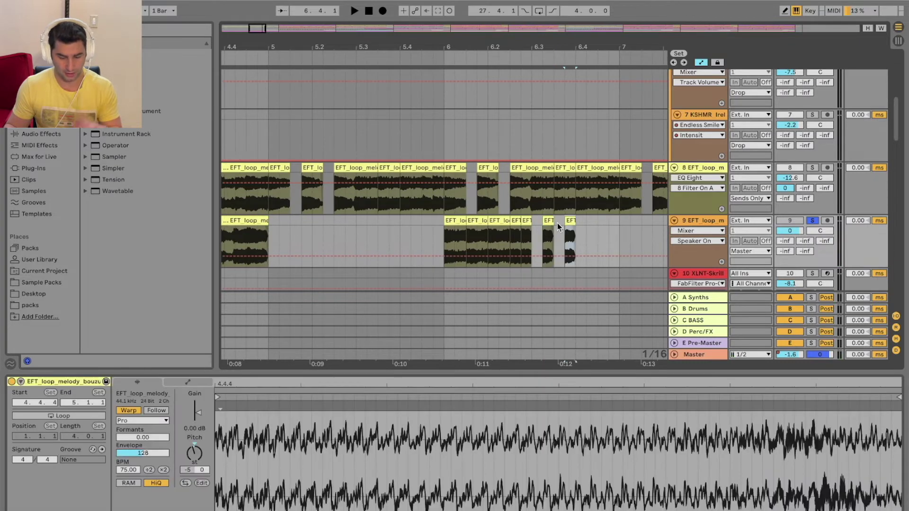
click(433, 233)
key(space)
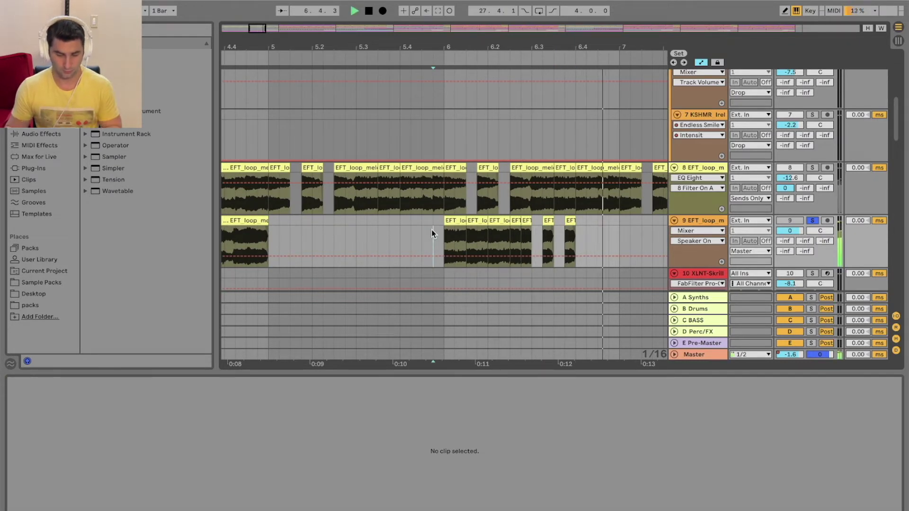
key(space)
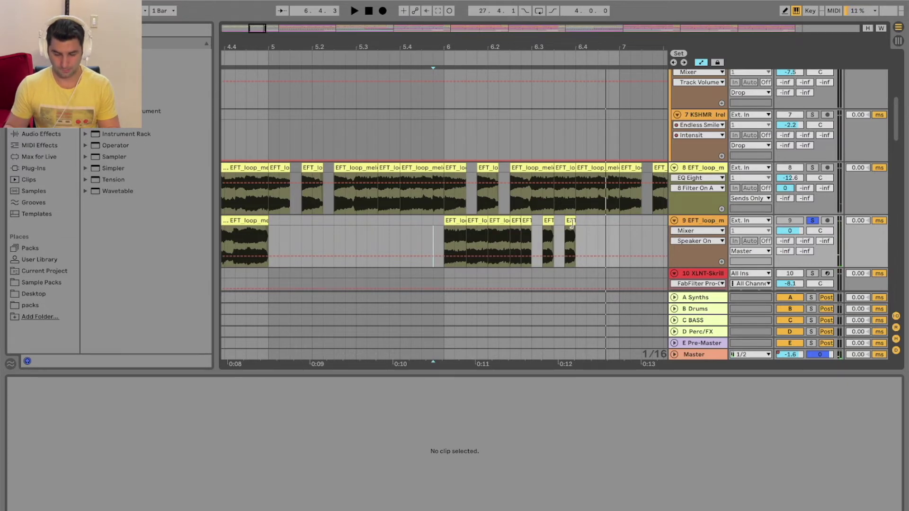
Step: Drag a copy of the short chop further right and duplicate it with Ctrl+D
drag(571, 224, 592, 223)
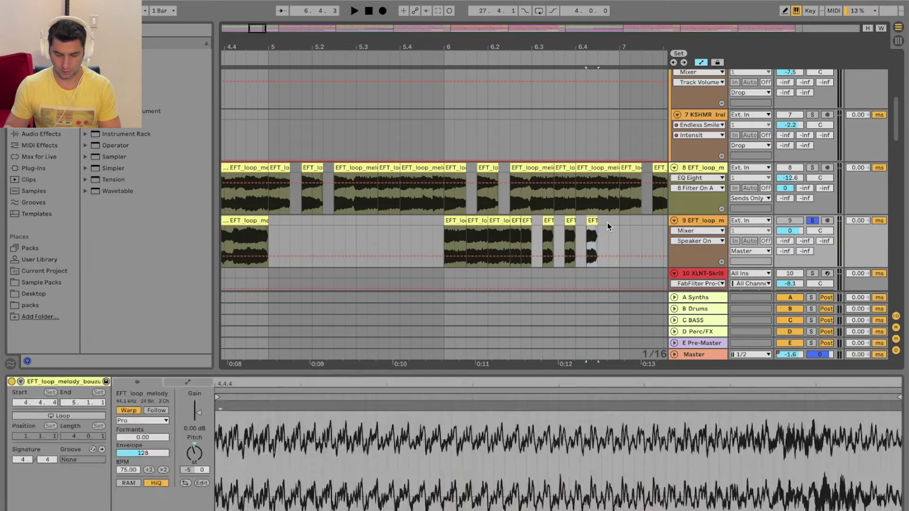
key(ctrl+d)
click(434, 234)
key(space)
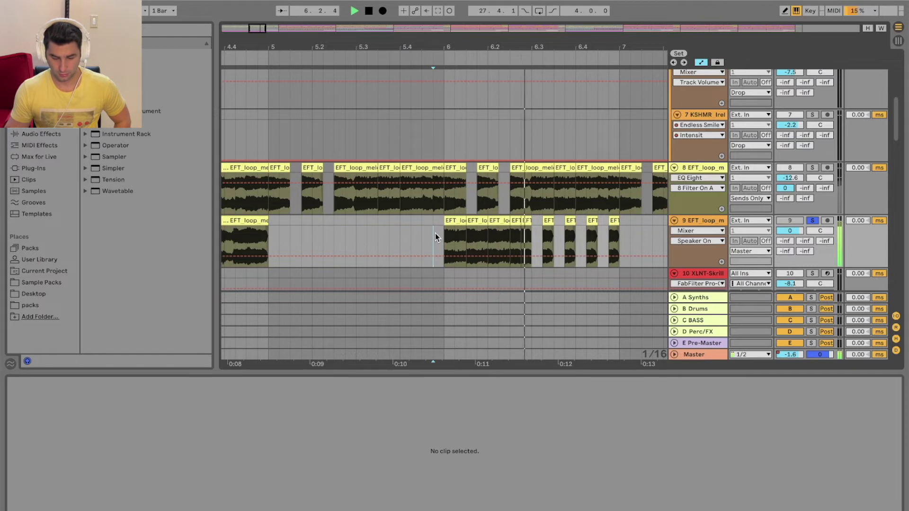
key(space)
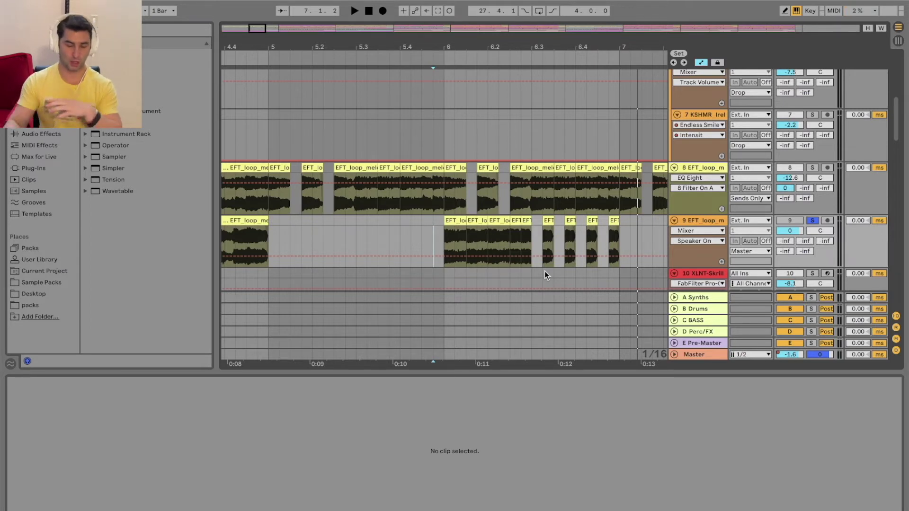
drag(405, 239, 629, 223)
Step: Delete the selected chops from track 9
key(Delete)
drag(346, 46, 568, 38)
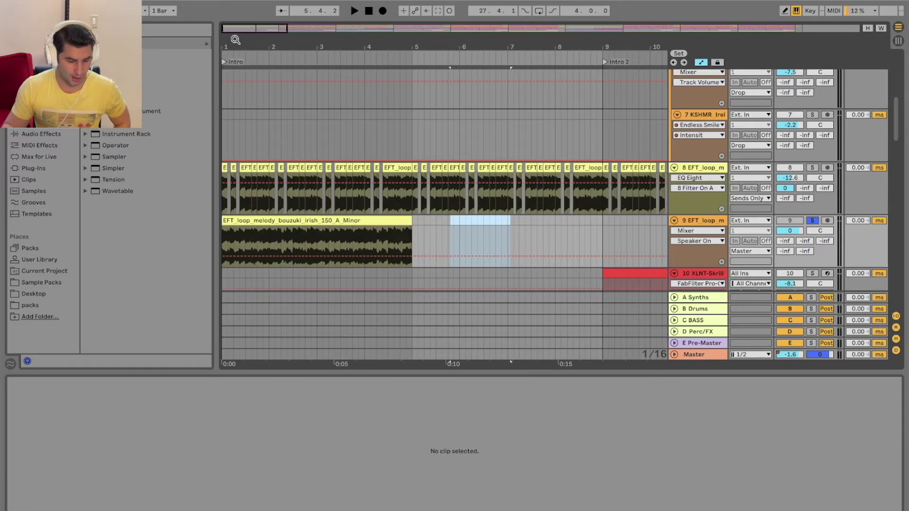
drag(227, 41, 223, 41)
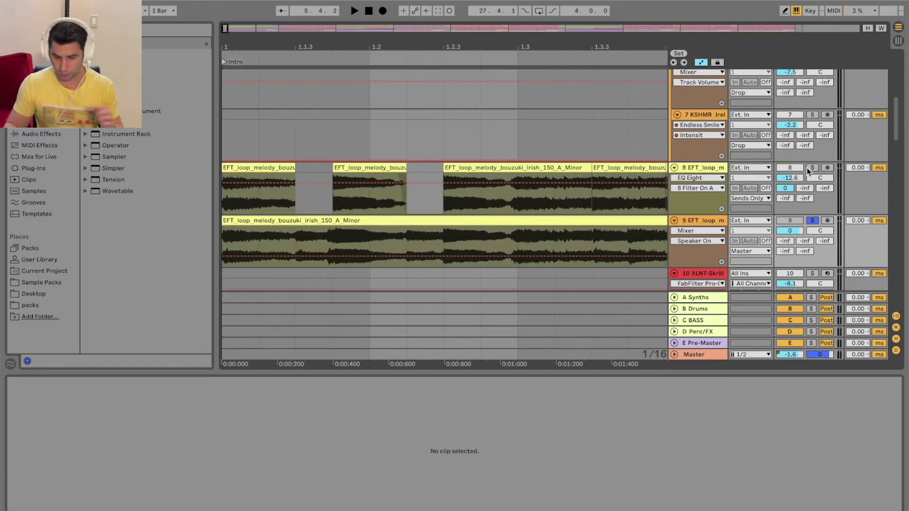
Step: Solo track 8, play it from bar 1 to compare, then unsolo it
click(811, 167)
key(space)
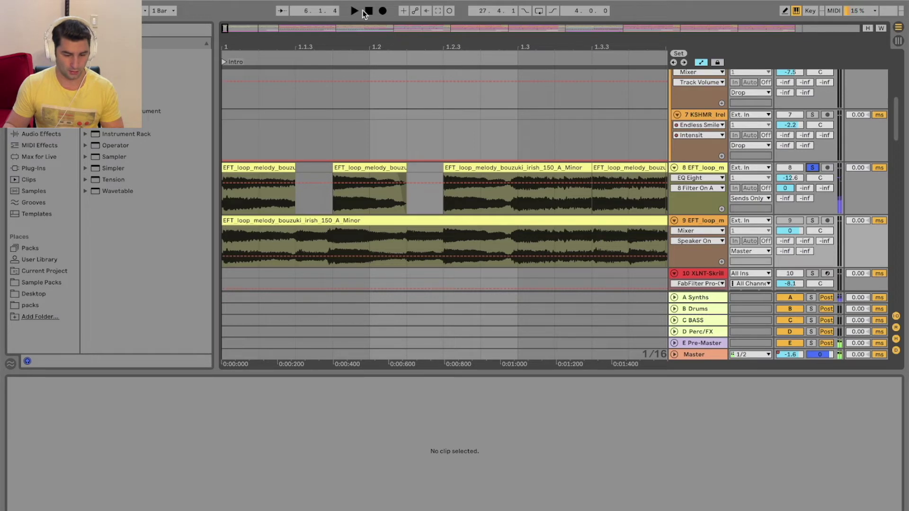
click(365, 11)
click(352, 11)
drag(415, 46, 276, 45)
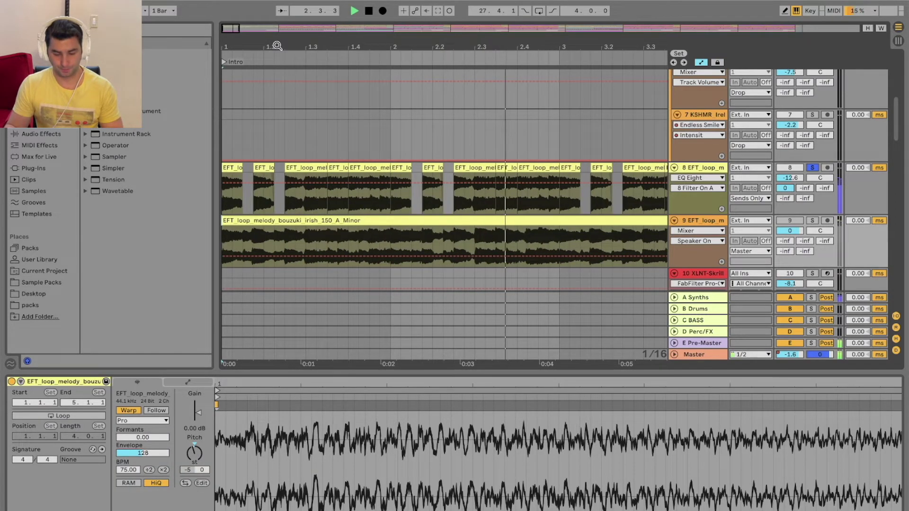
key(space)
drag(546, 43, 291, 40)
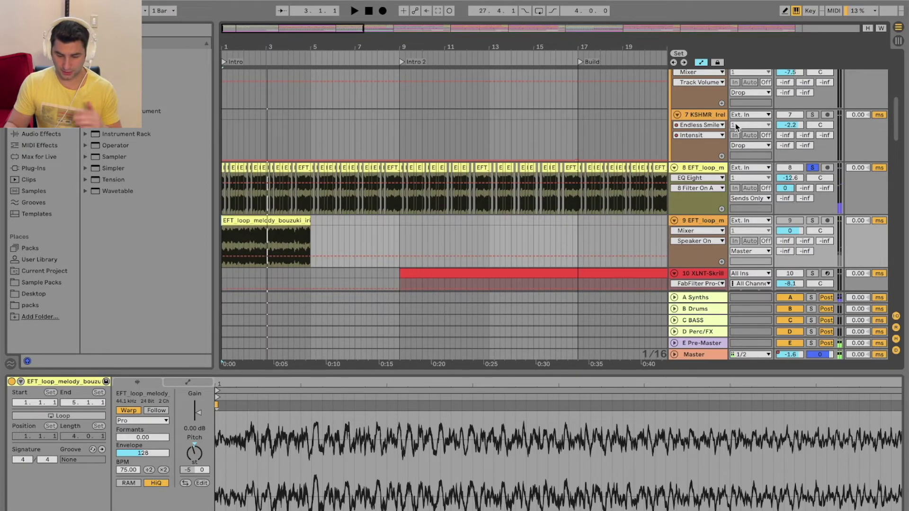
click(812, 168)
Step: Play the arrangement from just before Intro 2 around bar 9
drag(402, 47, 423, 53)
click(404, 53)
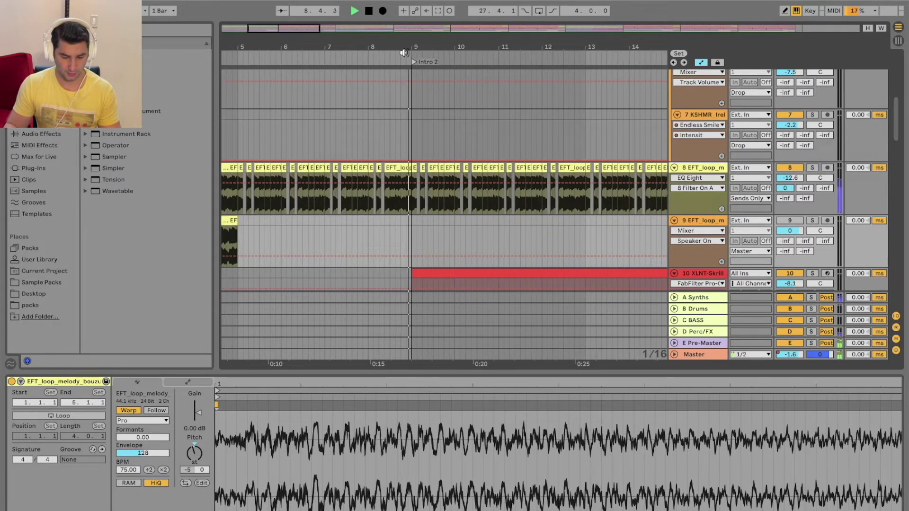
scroll(429, 135, down, 3)
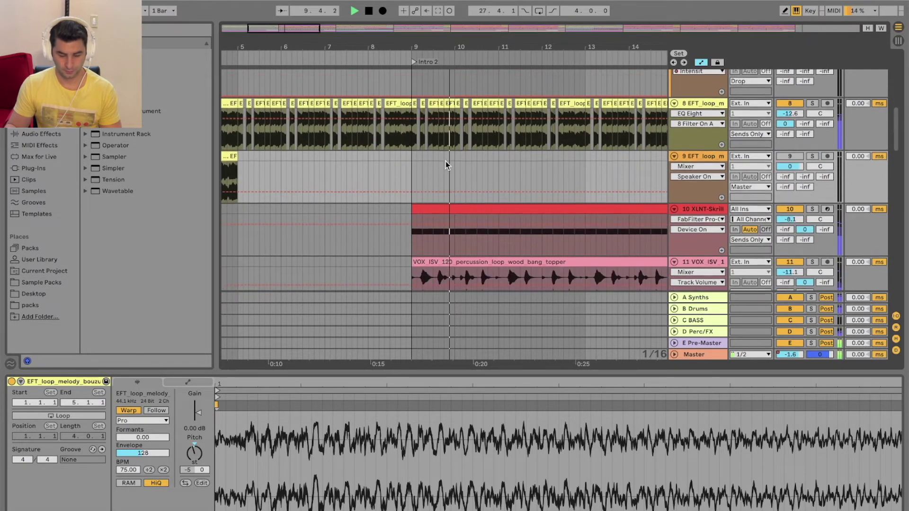
scroll(445, 161, down, 1)
scroll(479, 123, left, 5)
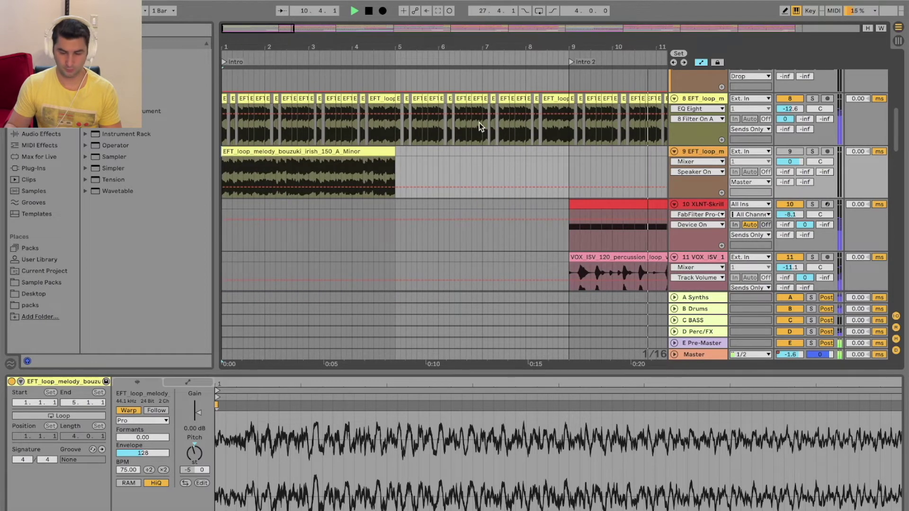
key(space)
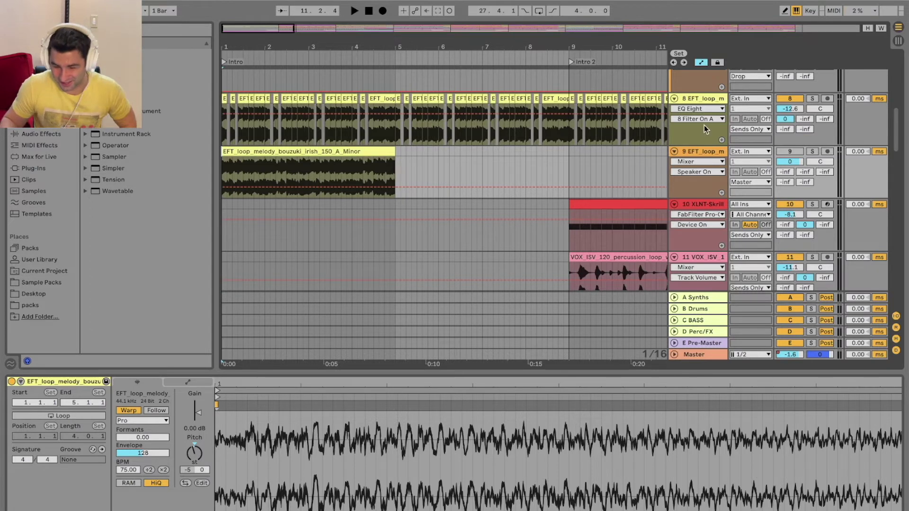
click(703, 98)
Step: Insert a new MIDI track below track 8 and load Simpler onto it
right_click(703, 97)
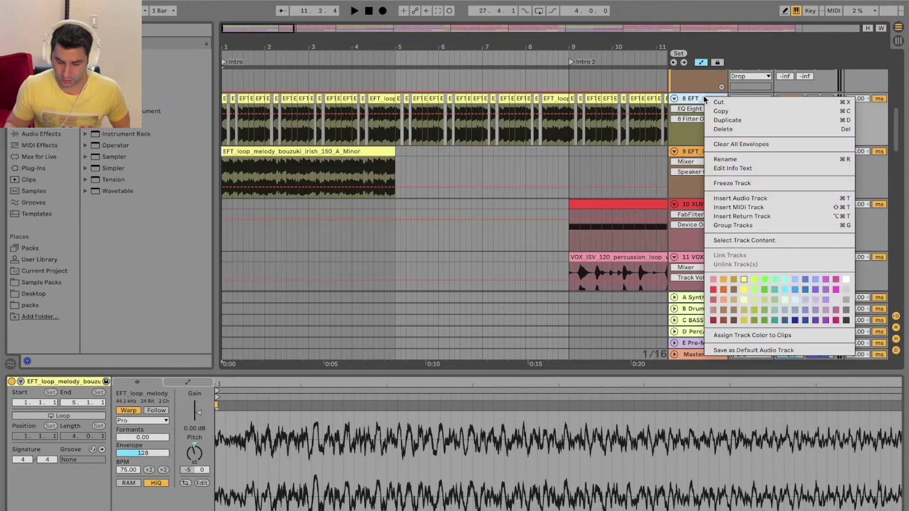
click(766, 208)
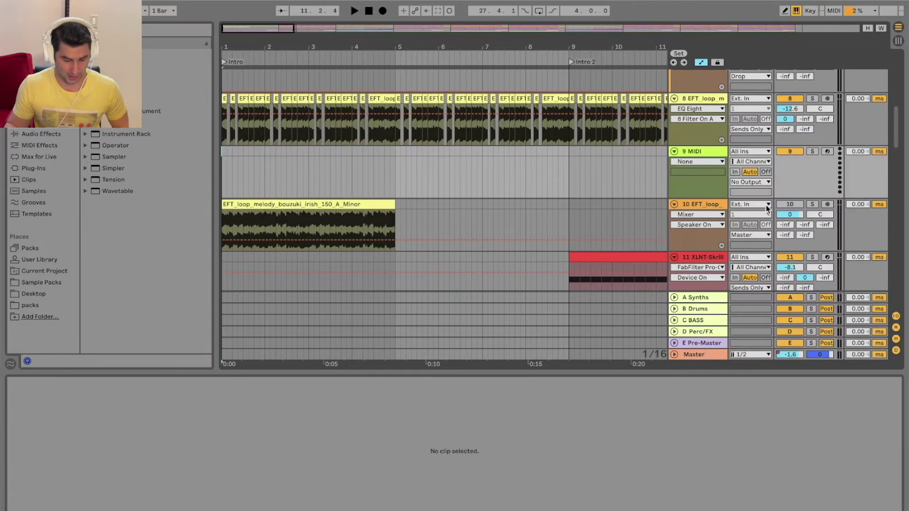
double_click(127, 168)
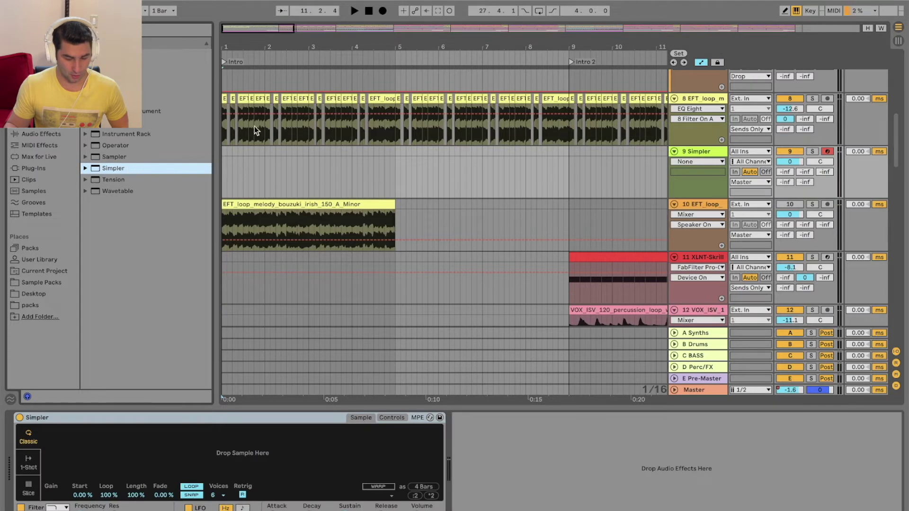
Step: Drop the bouzouki melody clip into Simpler and audition the loaded sample
click(269, 203)
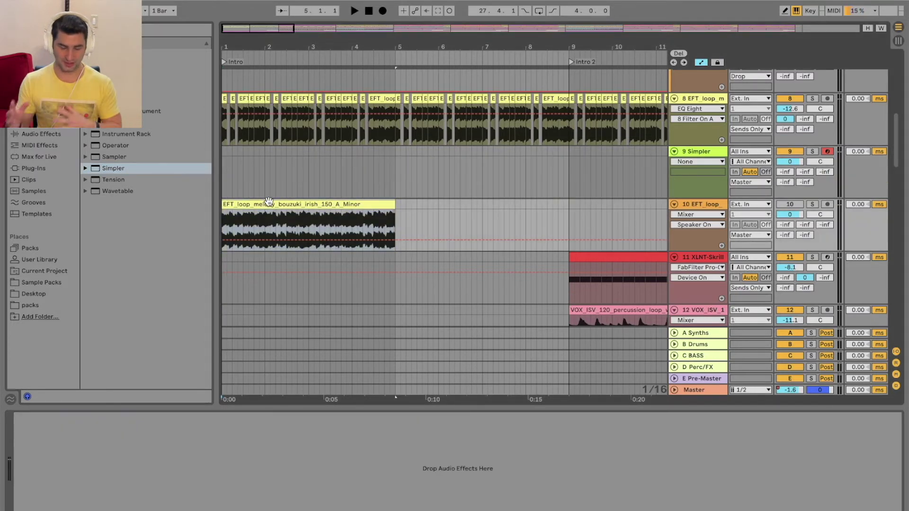
click(665, 169)
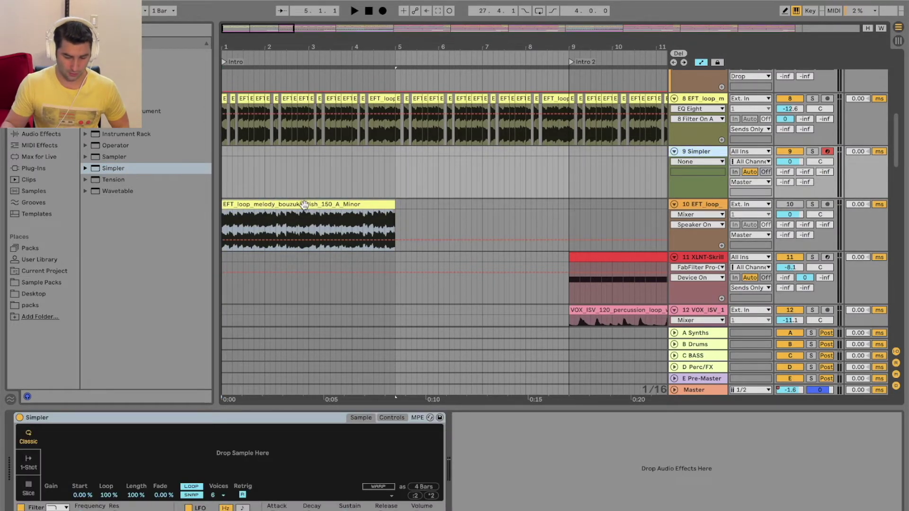
drag(304, 205, 263, 459)
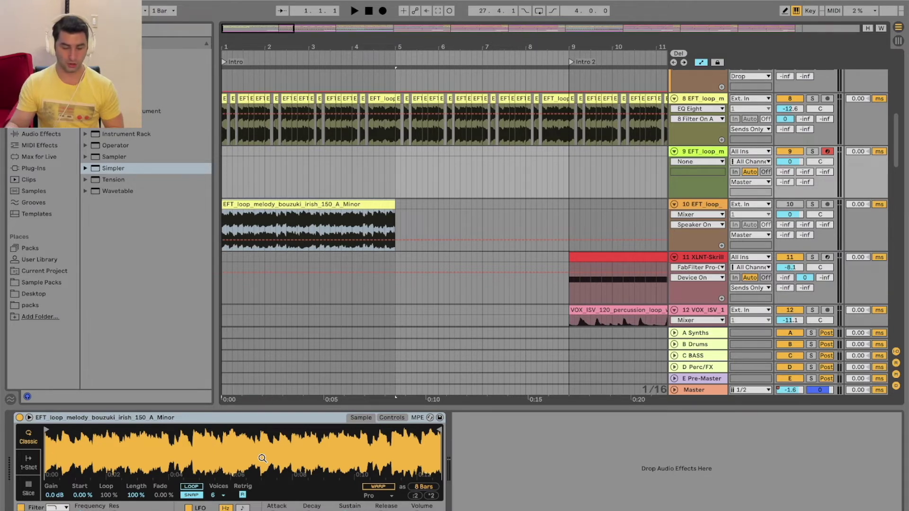
key(a)
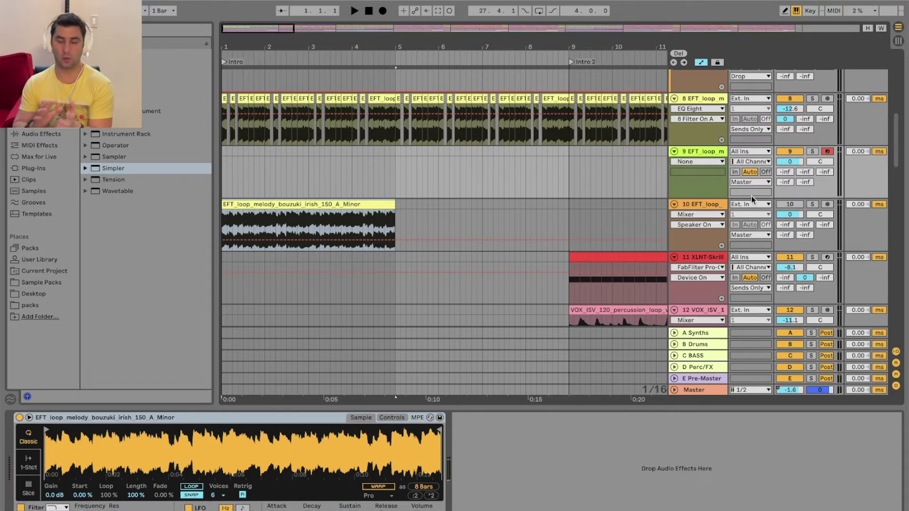
click(28, 487)
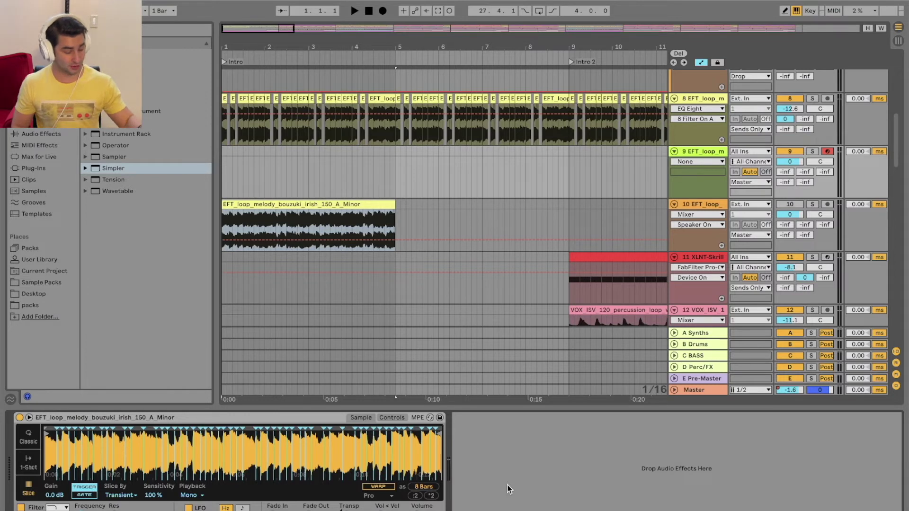
Step: Play keys A, W, S and T to audition individual bouzouki slices
key(a)
key(w)
key(s)
key(s)
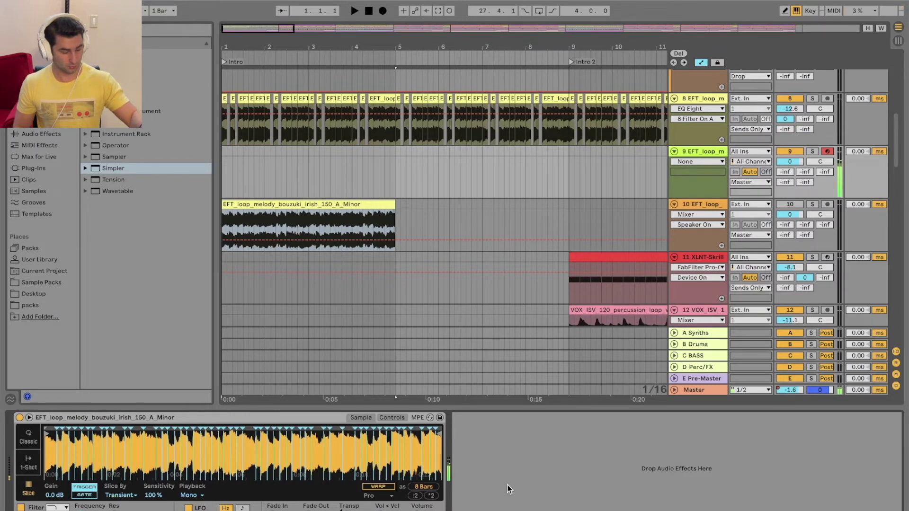
key(w)
key(a)
key(a)
key(t)
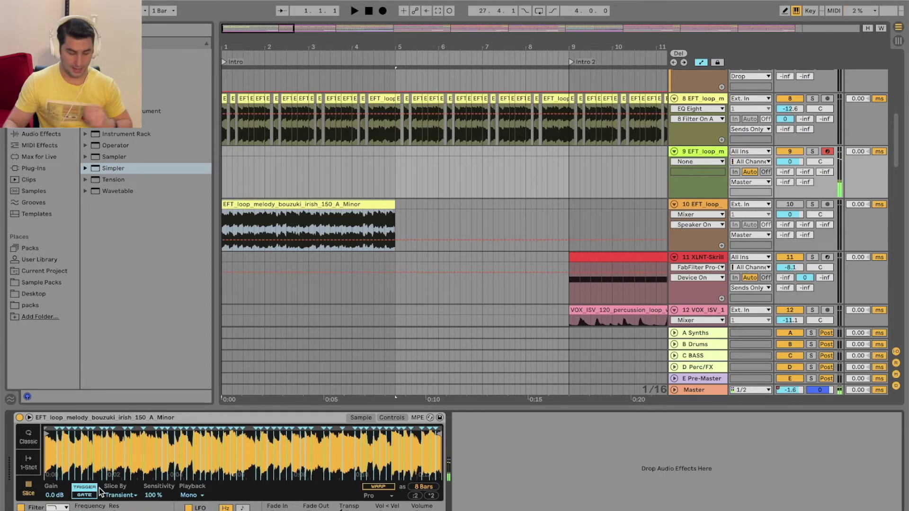
click(126, 496)
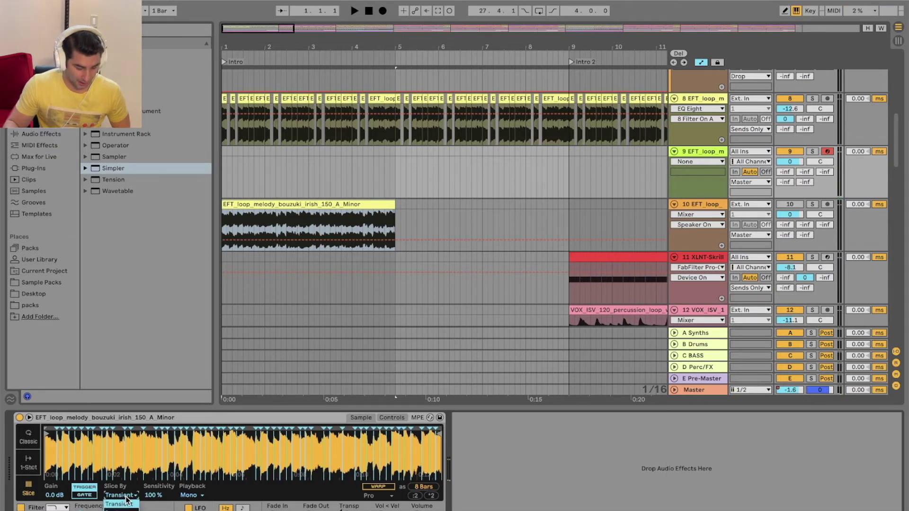
click(128, 510)
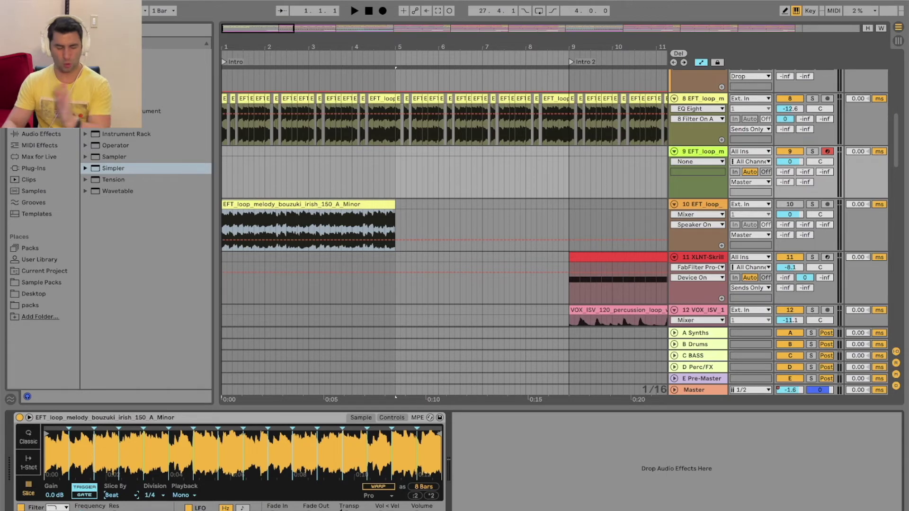
click(125, 497)
click(124, 510)
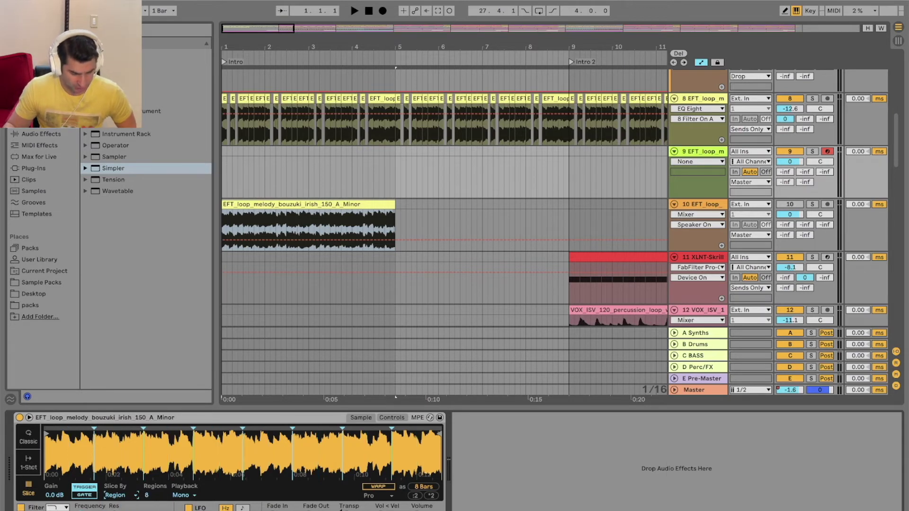
click(121, 496)
click(124, 507)
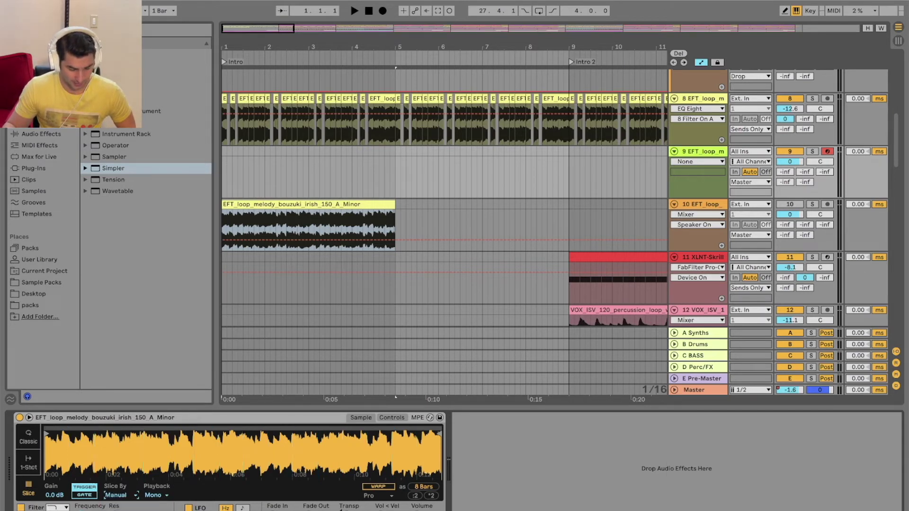
click(118, 495)
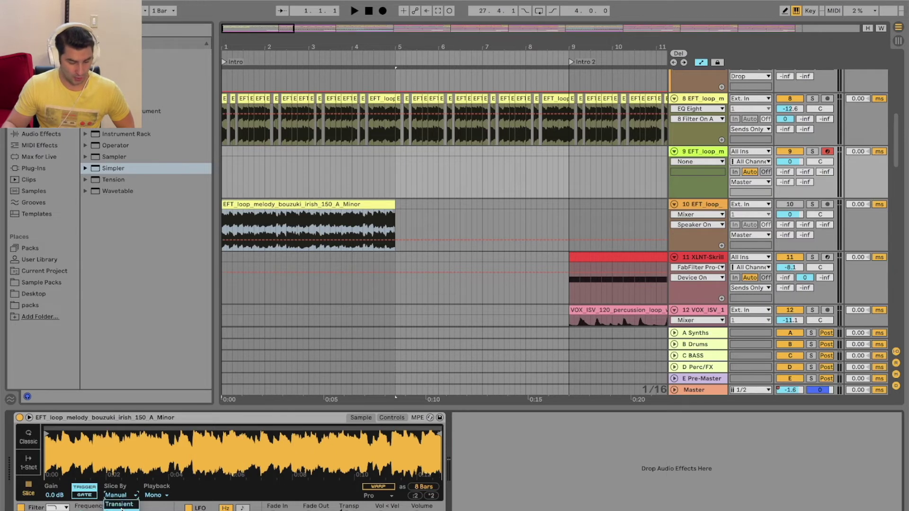
click(123, 510)
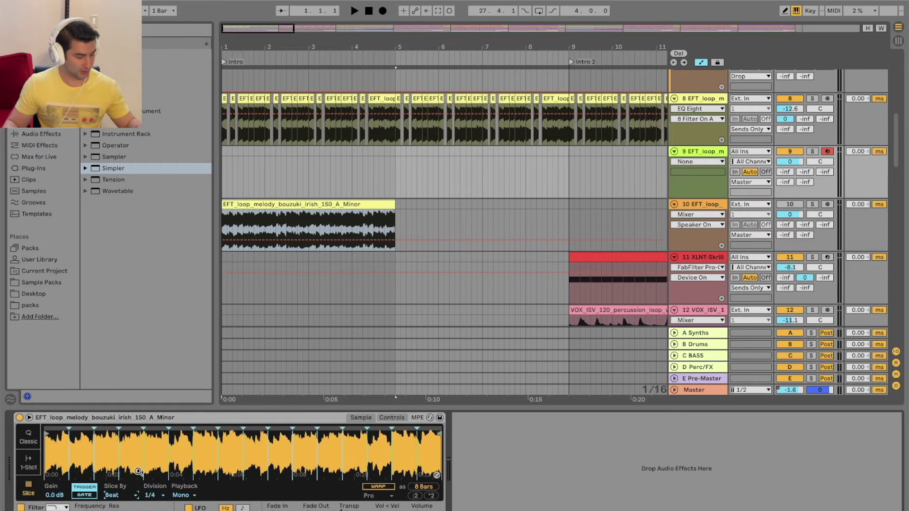
key(a)
key(w)
key(d)
key(w)
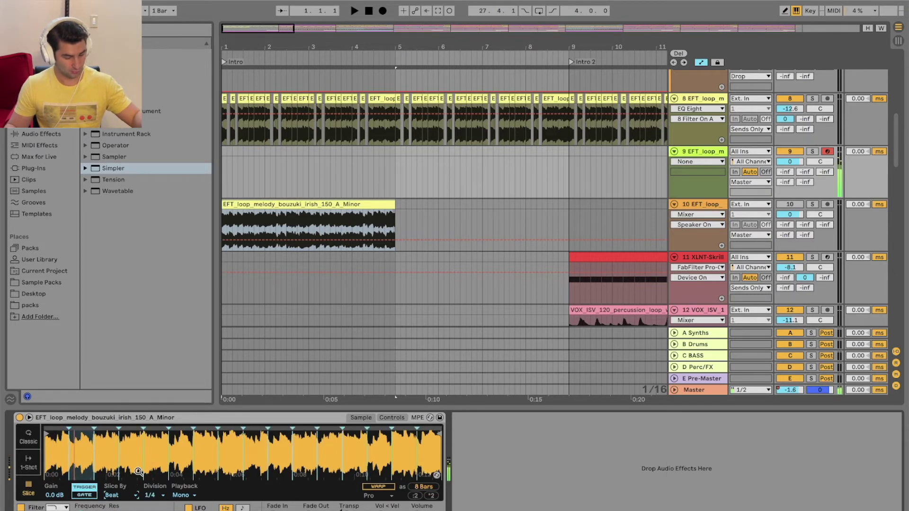
key(t)
key(g)
key(f)
key(f)
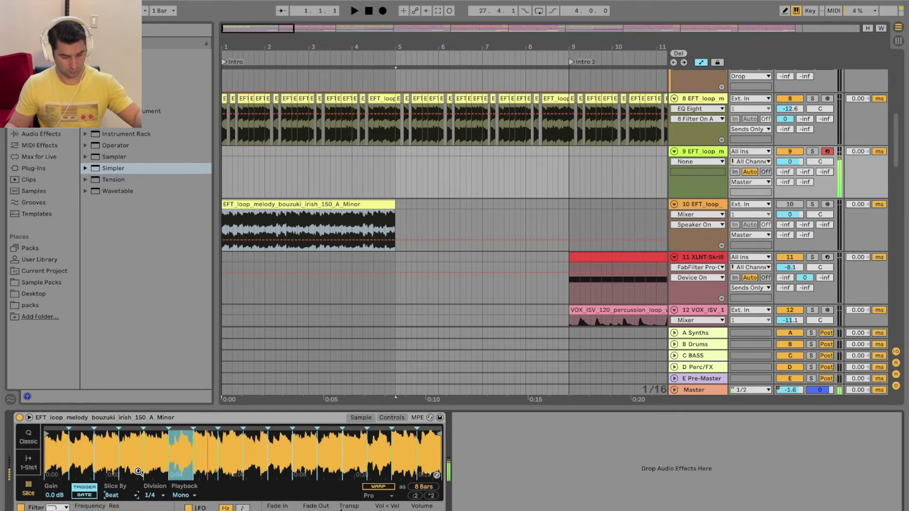
key(t)
key(f)
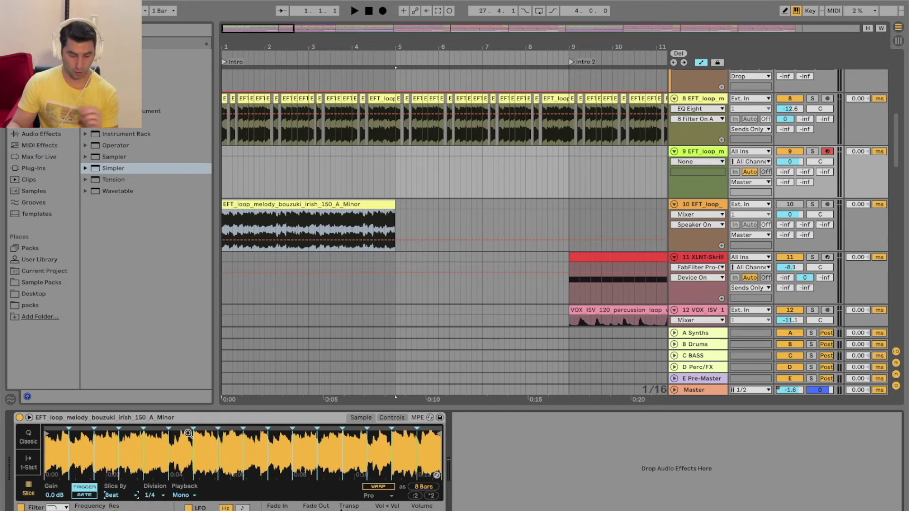
Step: Audition the first, second and fifth bouzouki slices from the computer keyboard
key(d)
key(a)
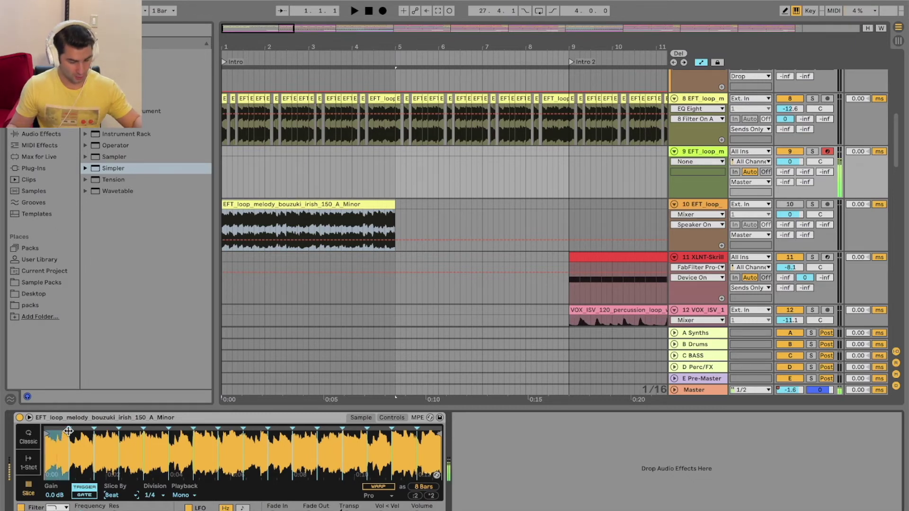
key(w)
key(w)
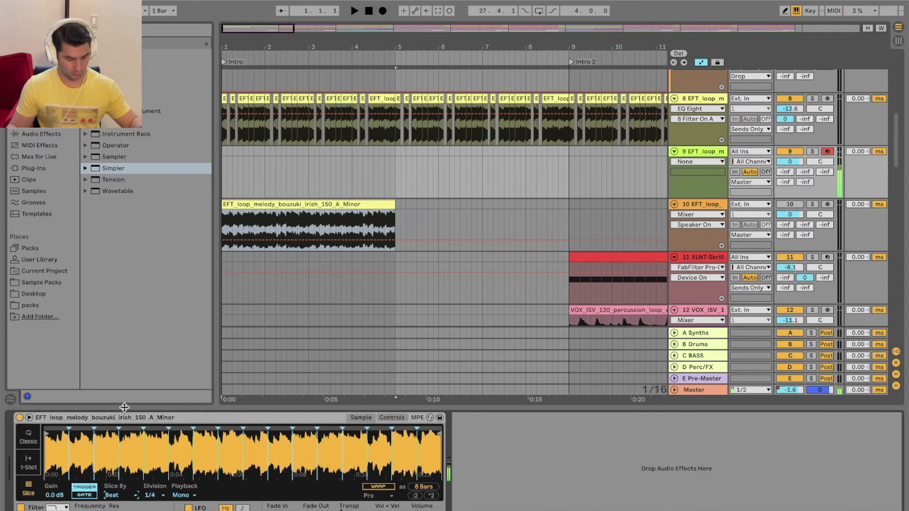
Step: Drag the second slice marker later and a later slice boundary earlier, checking the results by ear
key(w)
drag(67, 426, 78, 428)
key(w)
key(w)
key(w)
key(w)
key(w)
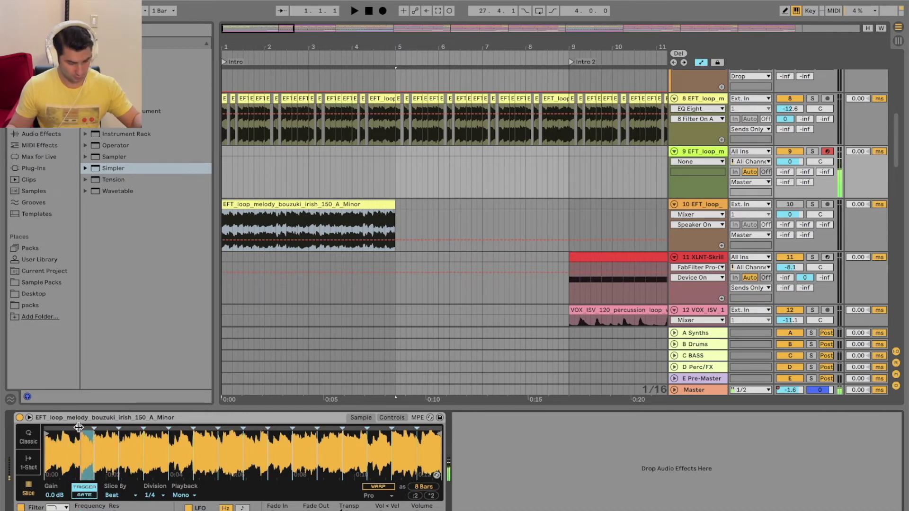
key(a)
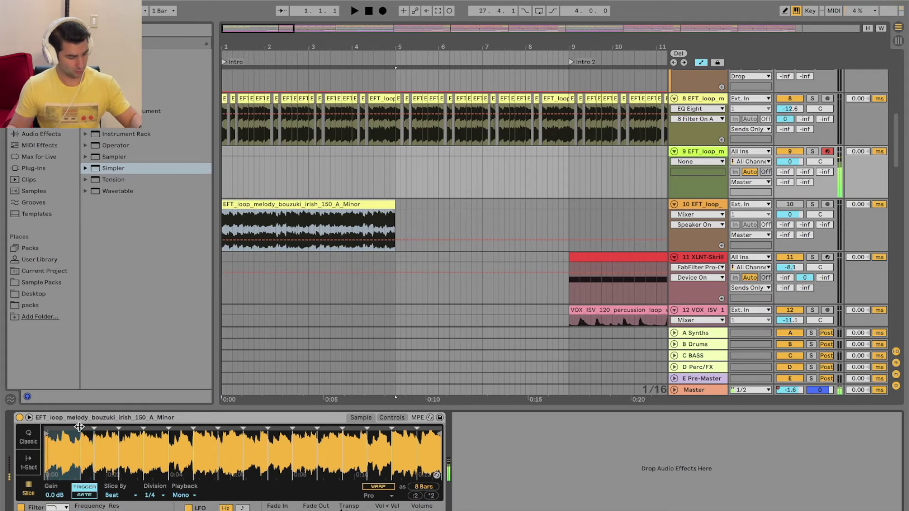
key(w)
key(a)
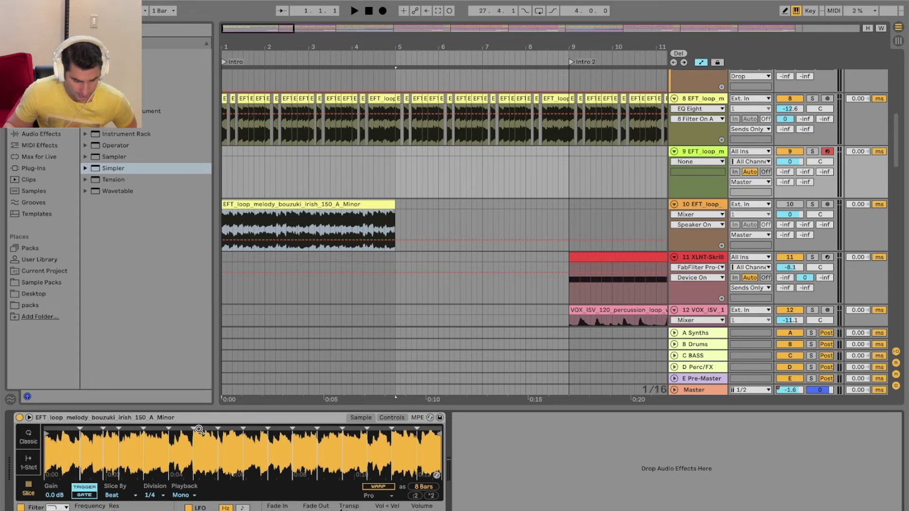
drag(193, 428, 171, 429)
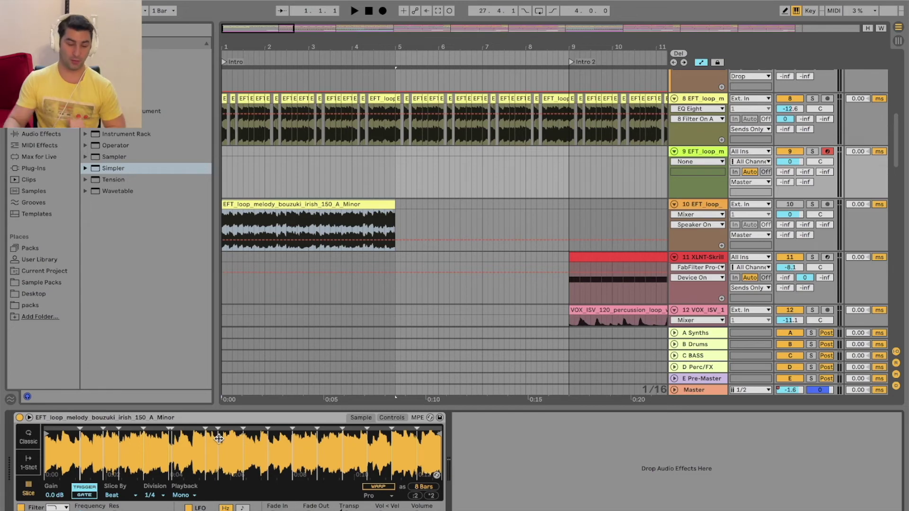
right_click(238, 154)
Step: Set the grid to 1/4 and insert an empty MIDI clip over bars 1–5 on track 9
click(245, 272)
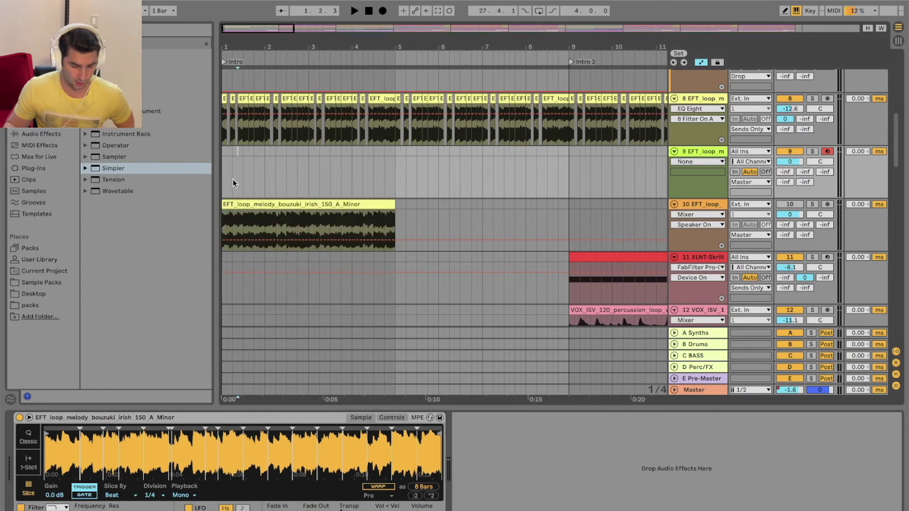
drag(232, 178, 397, 156)
right_click(362, 154)
click(400, 234)
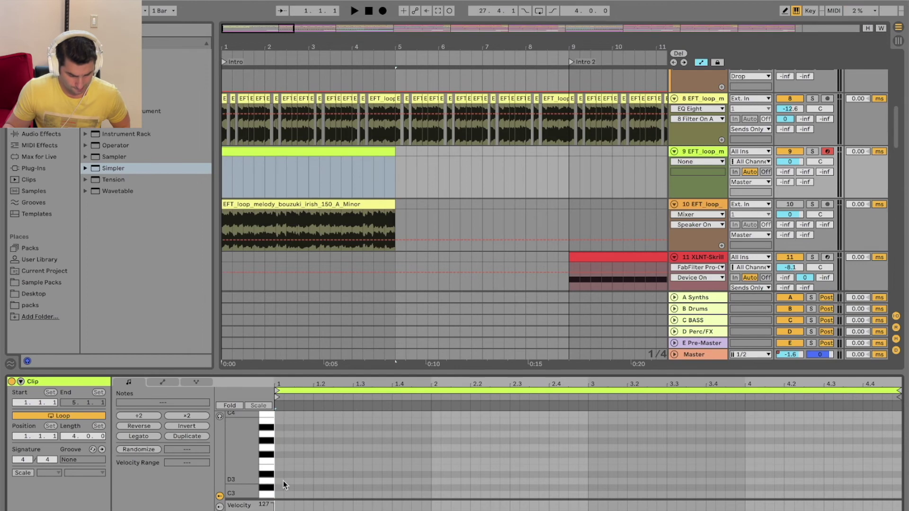
Step: Draw C3, D#3 and F3 notes at the clip start and play them back
double_click(279, 493)
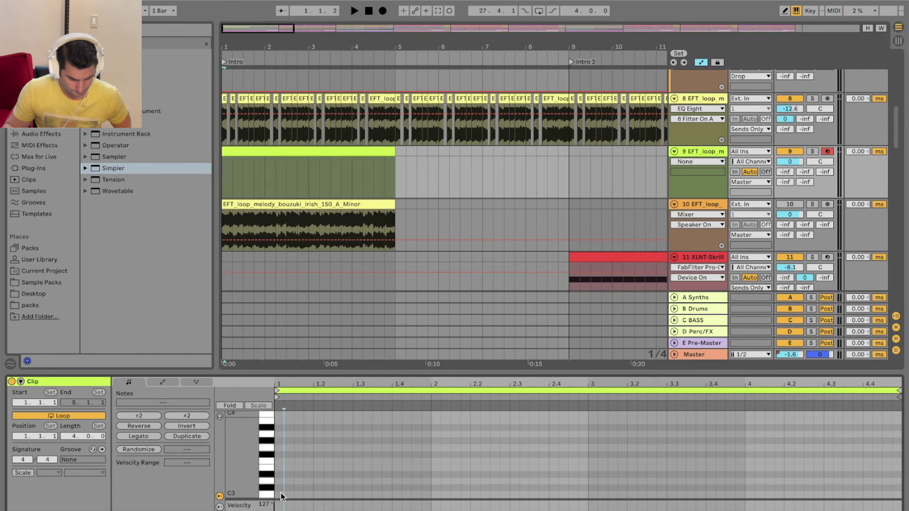
double_click(289, 474)
double_click(299, 461)
key(space)
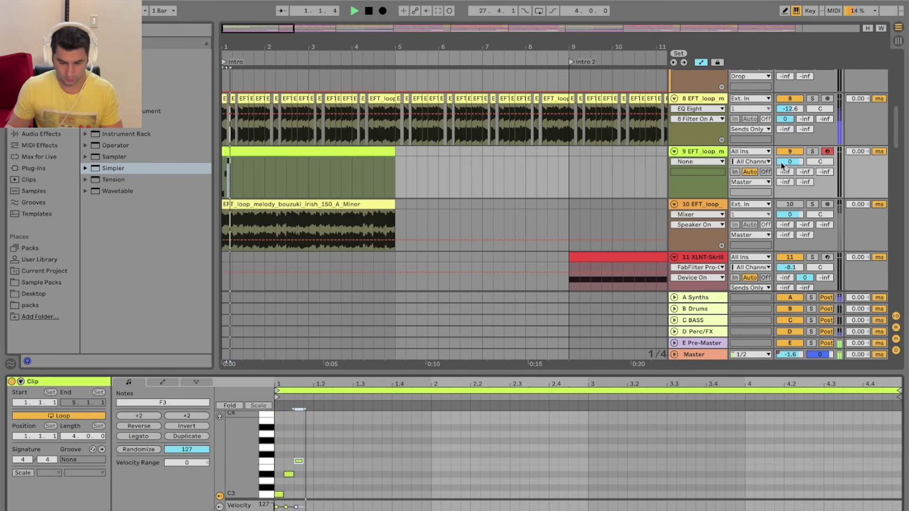
Step: Solo track 9, shift all the clip's notes down an octave, and play the clip
click(812, 151)
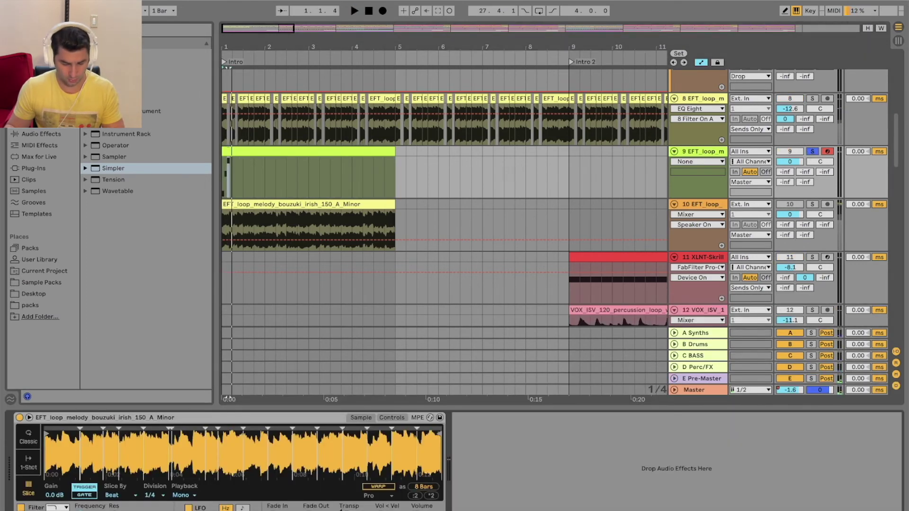
click(345, 170)
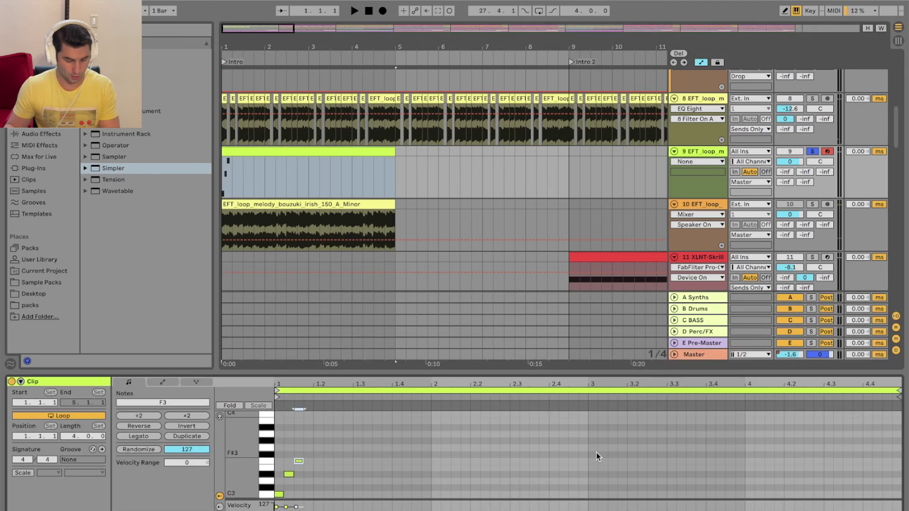
key(super+a)
key(shift+Down)
key(space)
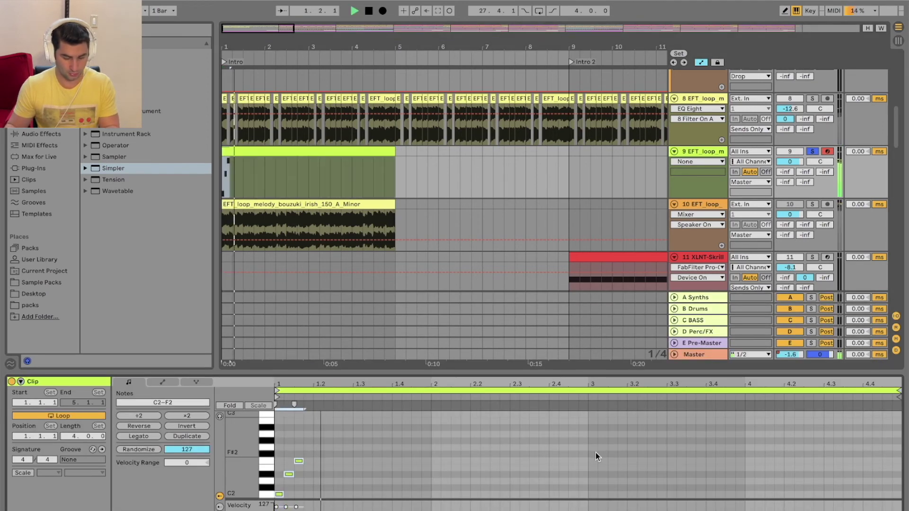
key(space)
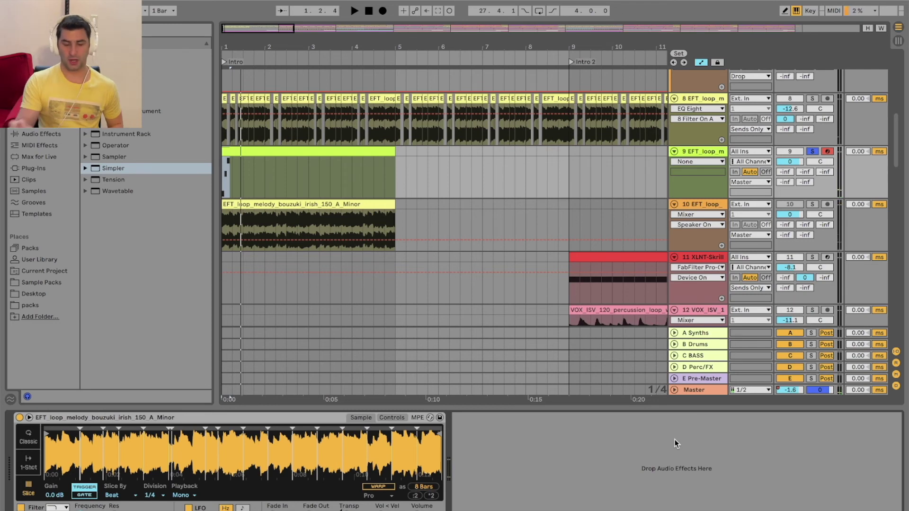
Step: Switch Simpler's Slice By mode on track 9 from Beat to Transient
click(317, 151)
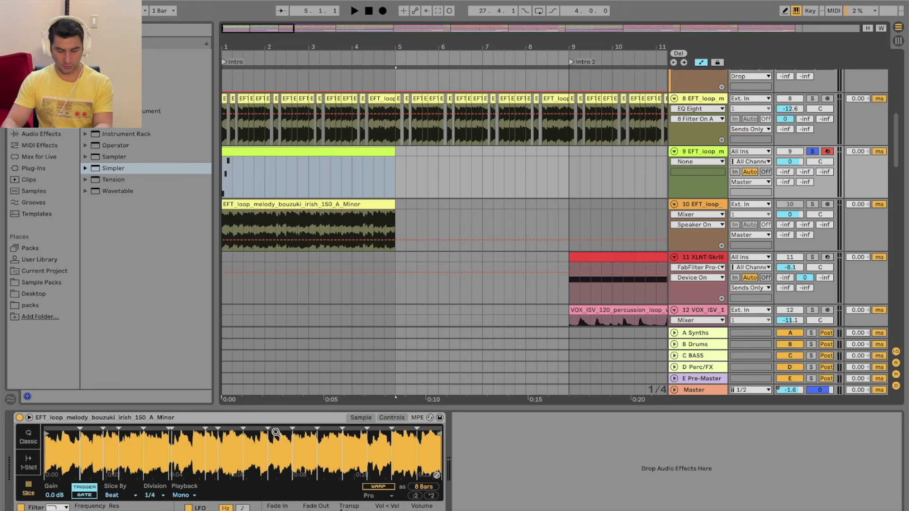
click(707, 158)
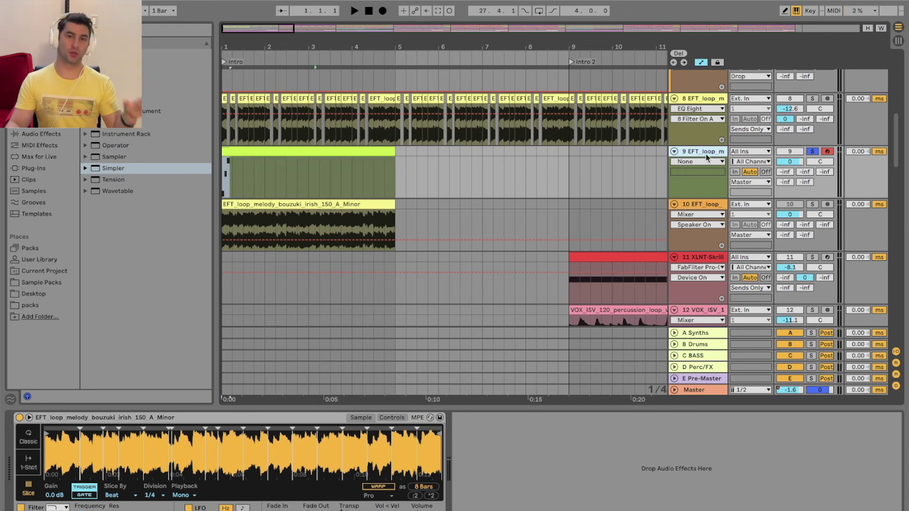
click(124, 495)
click(119, 504)
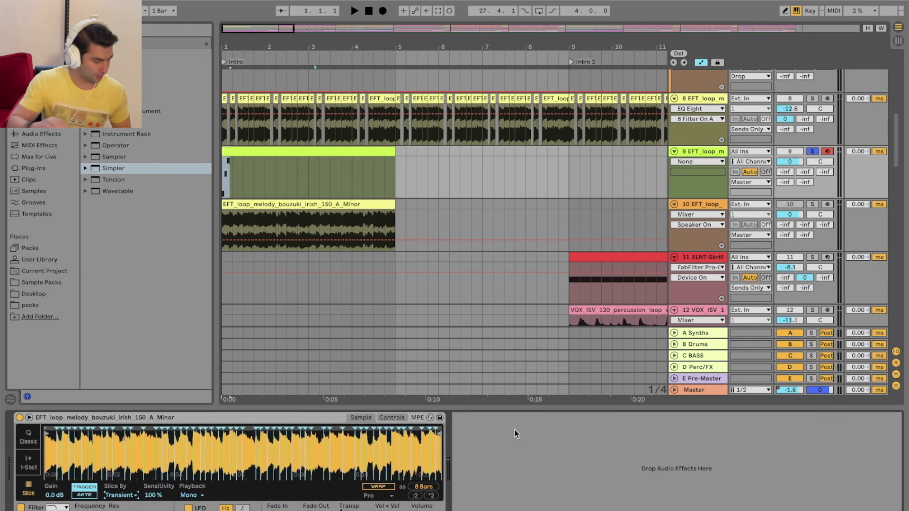
Step: Test the new transient slices by playing the A, S and G keys
key(a)
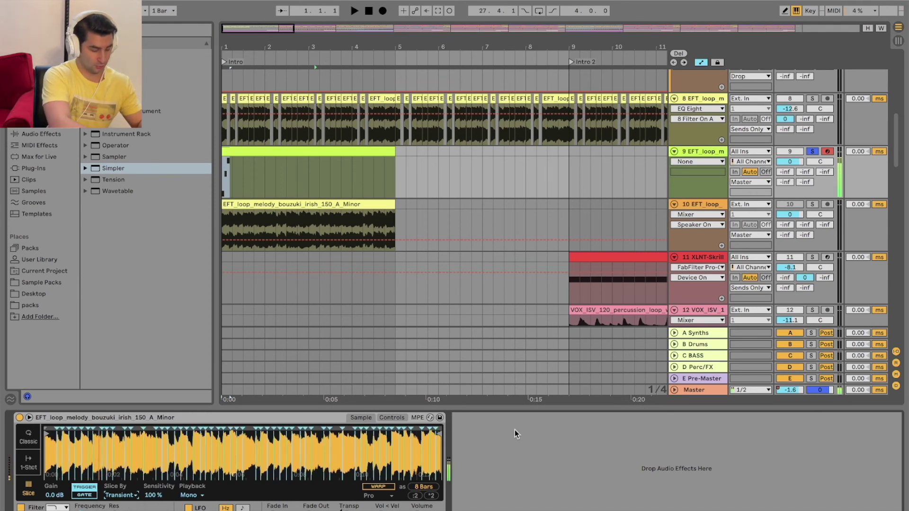
key(g)
key(s)
key(g)
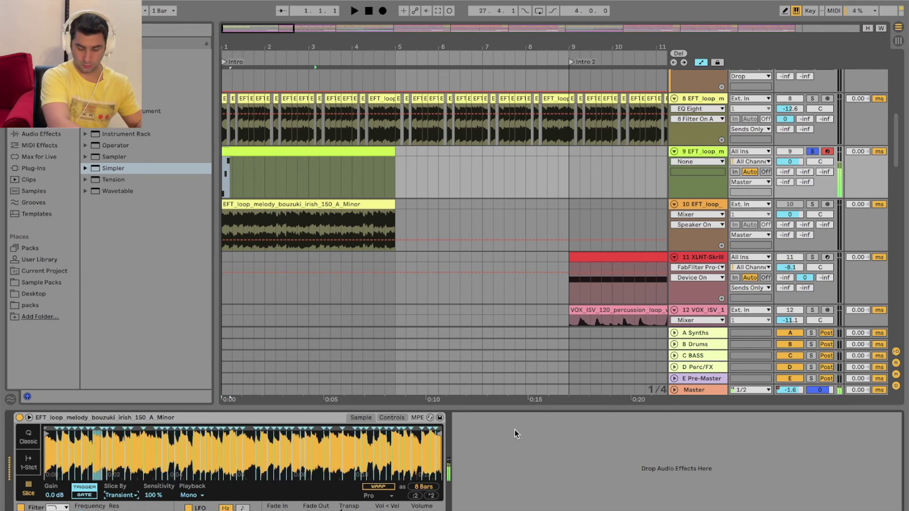
key(a)
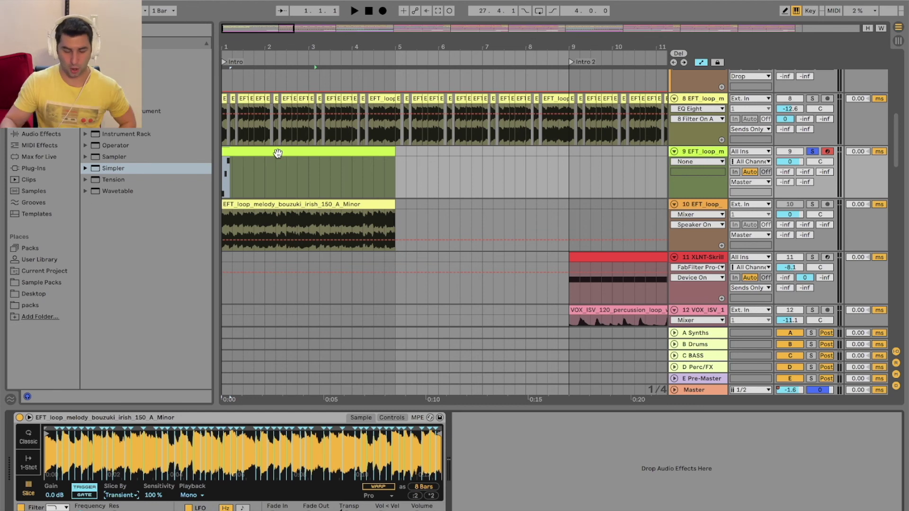
Step: Record a pad performance on track 9 starting at bar 5, then open the new clip's notes
click(400, 156)
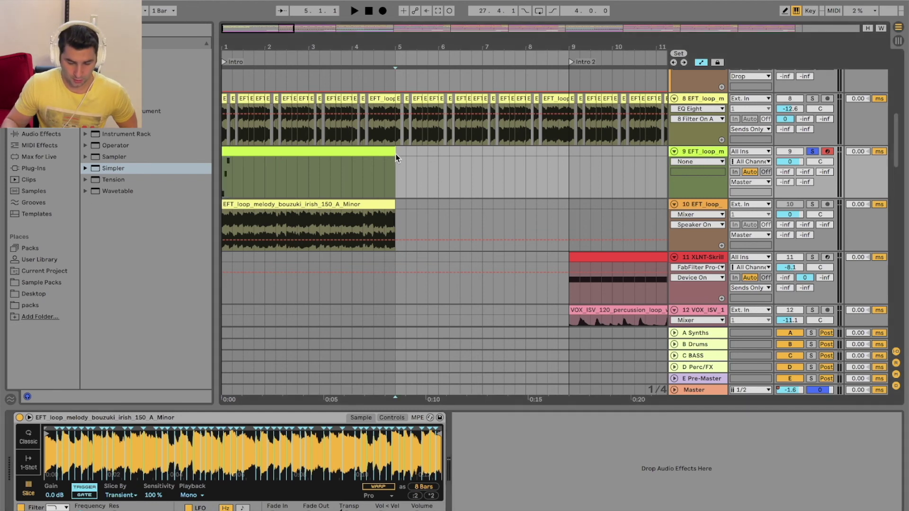
click(384, 12)
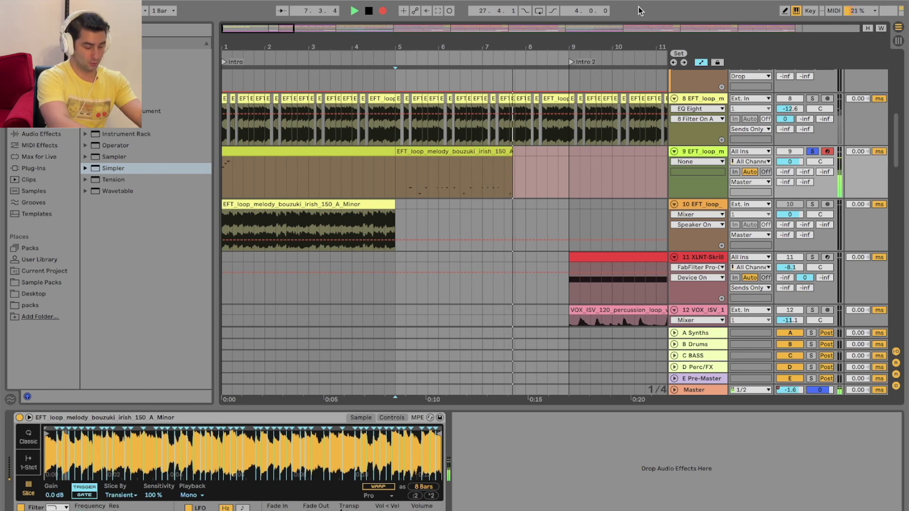
key(space)
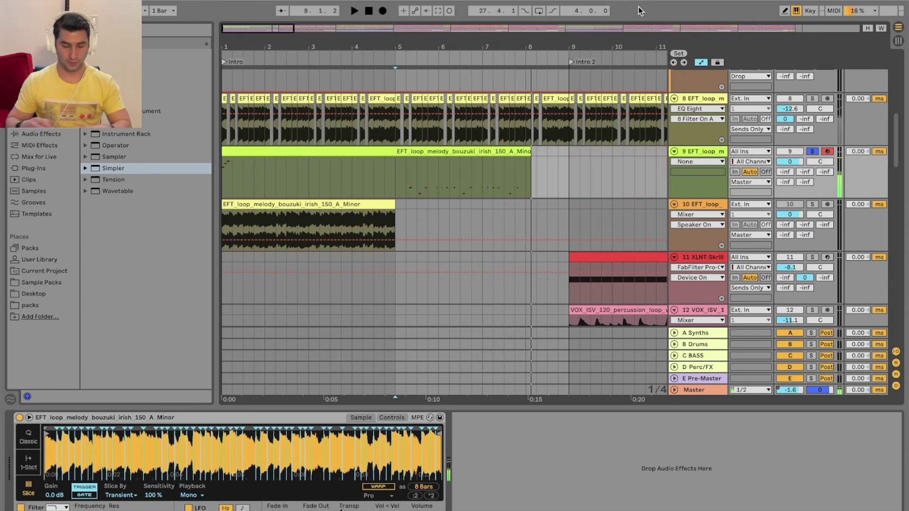
click(473, 155)
double_click(475, 154)
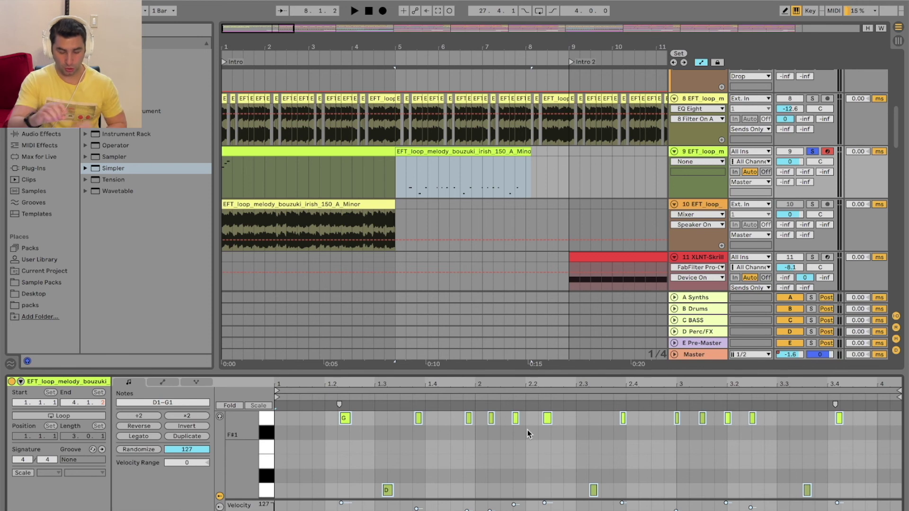